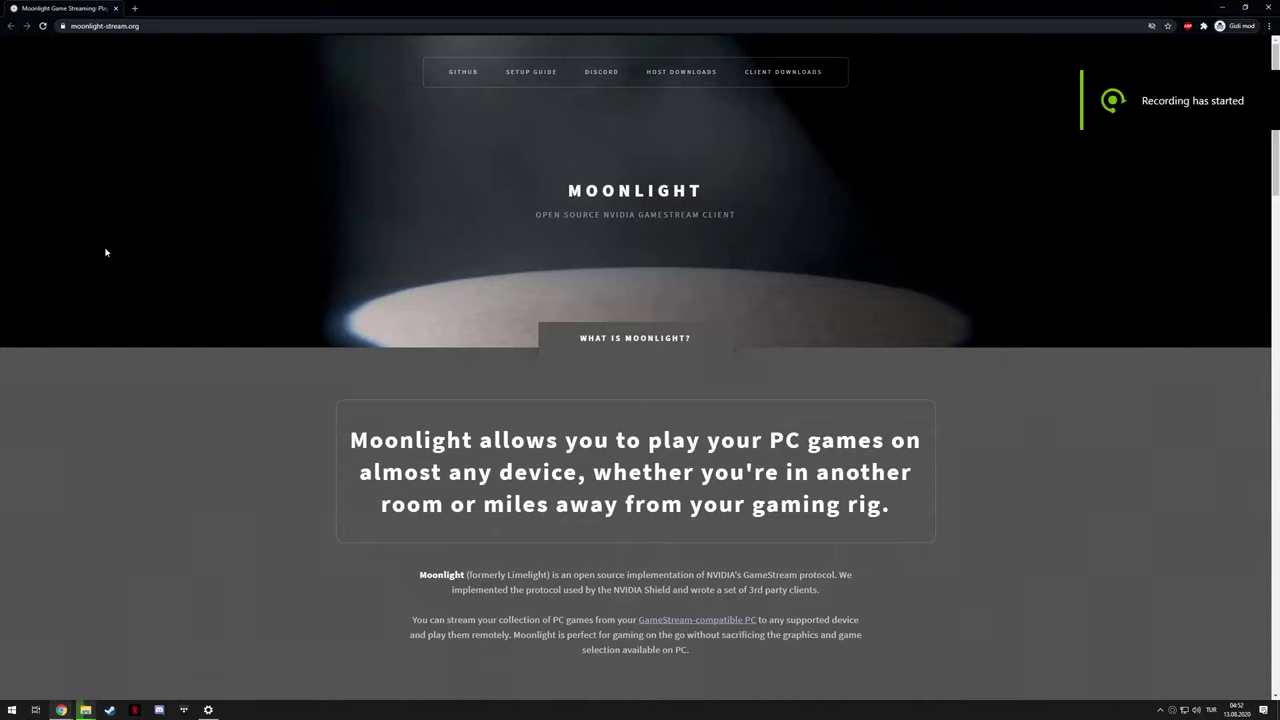
- Go from moonlight-stream.org to raspberrypi.org/downloads in Chrome and maximize the browser window
left_click_drag(563, 196, 706, 191)
scroll(500, 416, "down", 1)
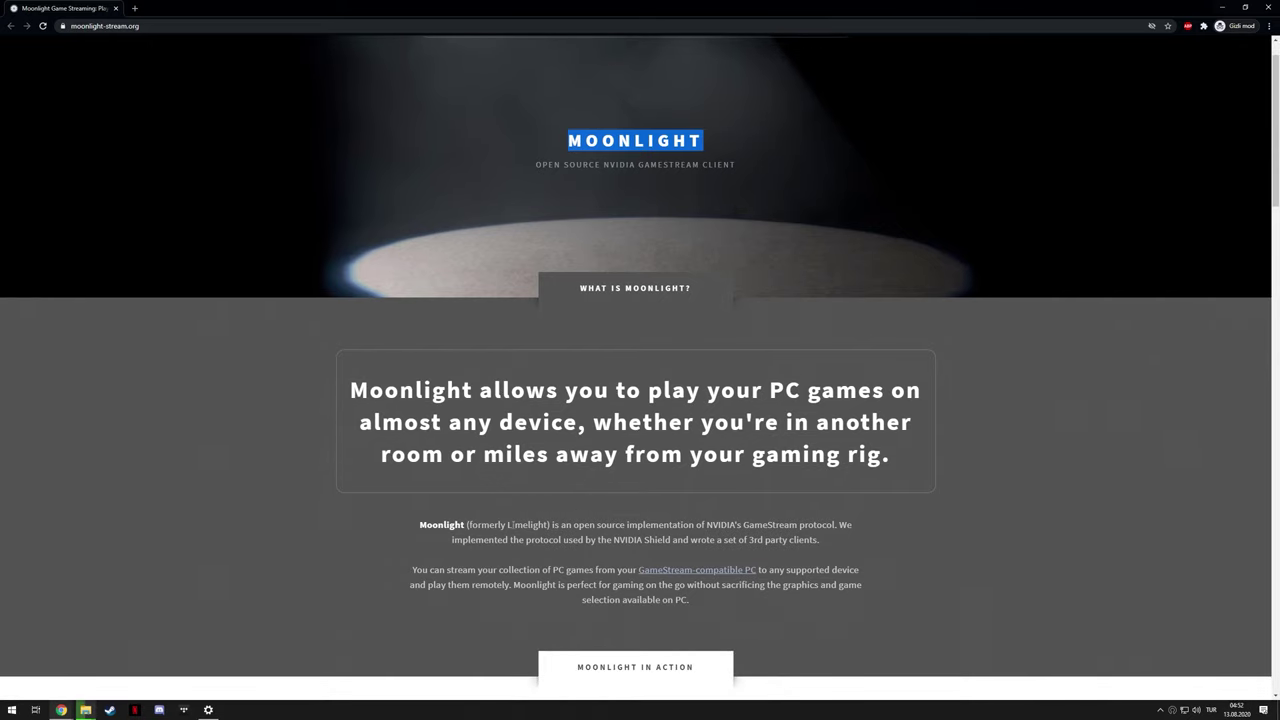
scroll(509, 279, "up", 1)
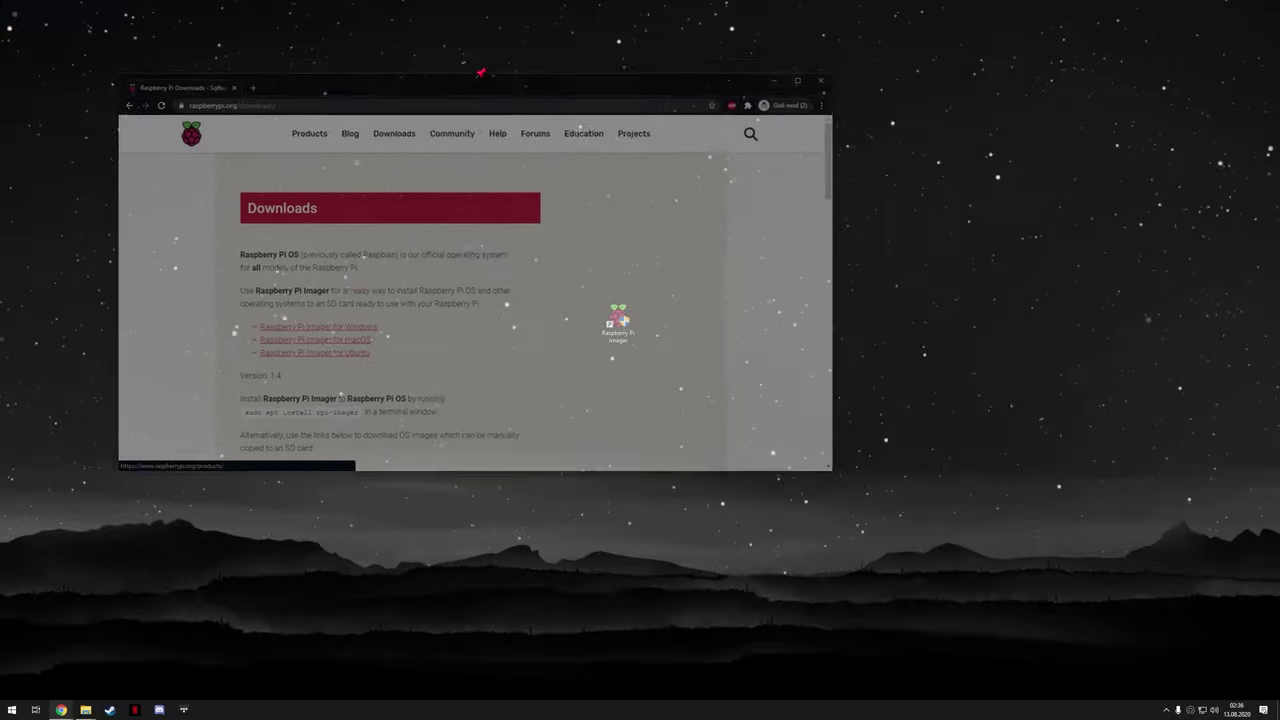
left_click_drag(572, 80, 572, 9)
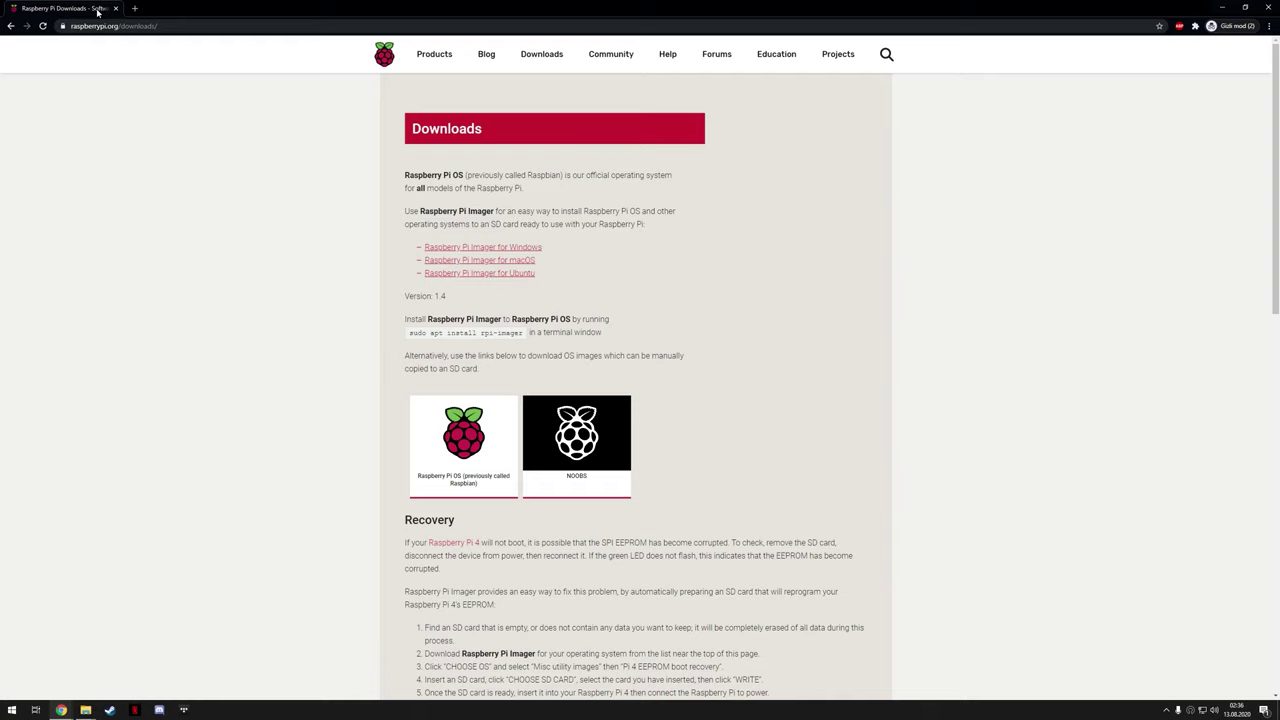
- Launch Raspberry Pi Imager and select the Generic STORAGE DEVICE SD card as target
left_click(115, 8)
double_click(609, 316)
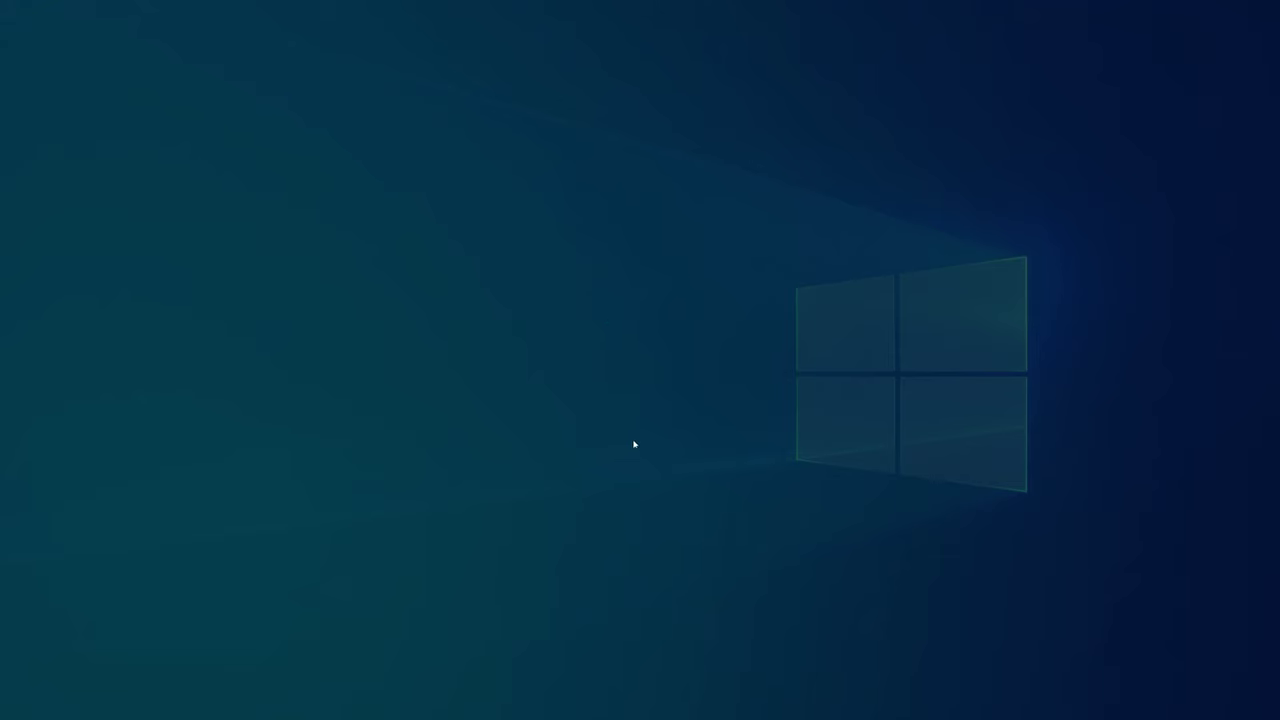
left_click(585, 426)
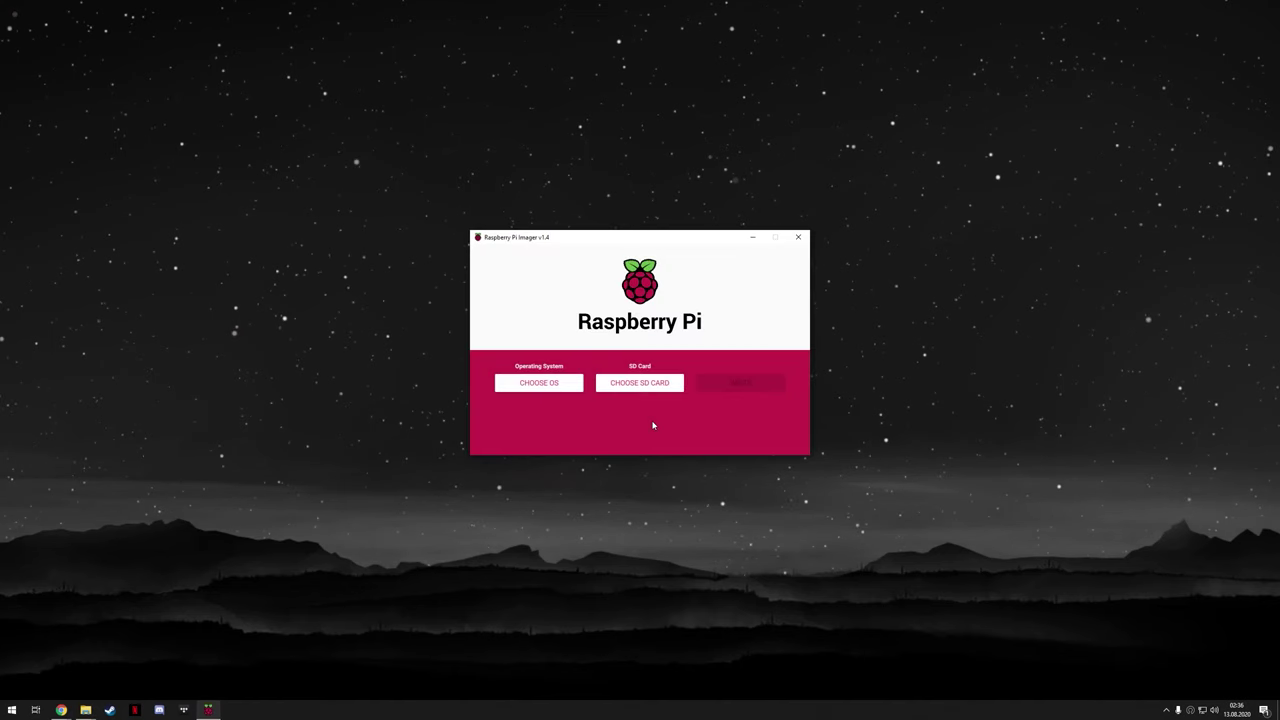
left_click(659, 388)
left_click(630, 290)
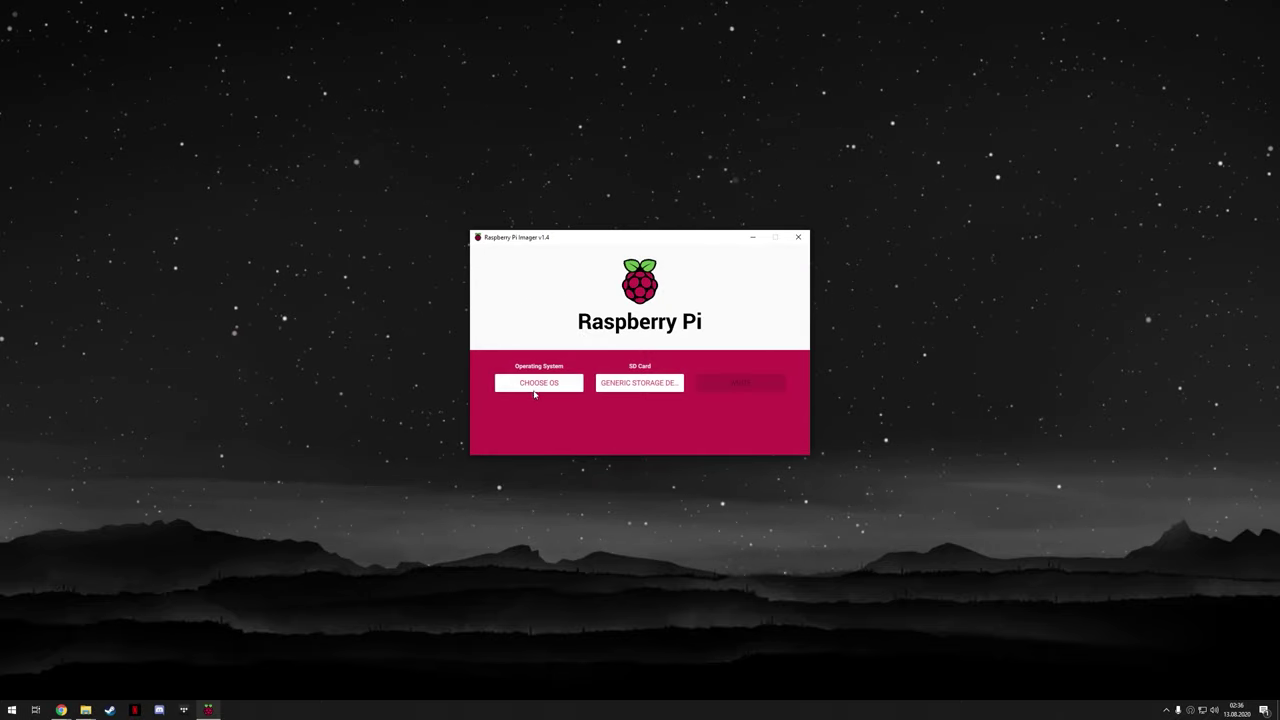
- Write Raspberry Pi OS (32-bit) to the card, confirming the erase and dismissing the success message
left_click(538, 382)
left_click(584, 296)
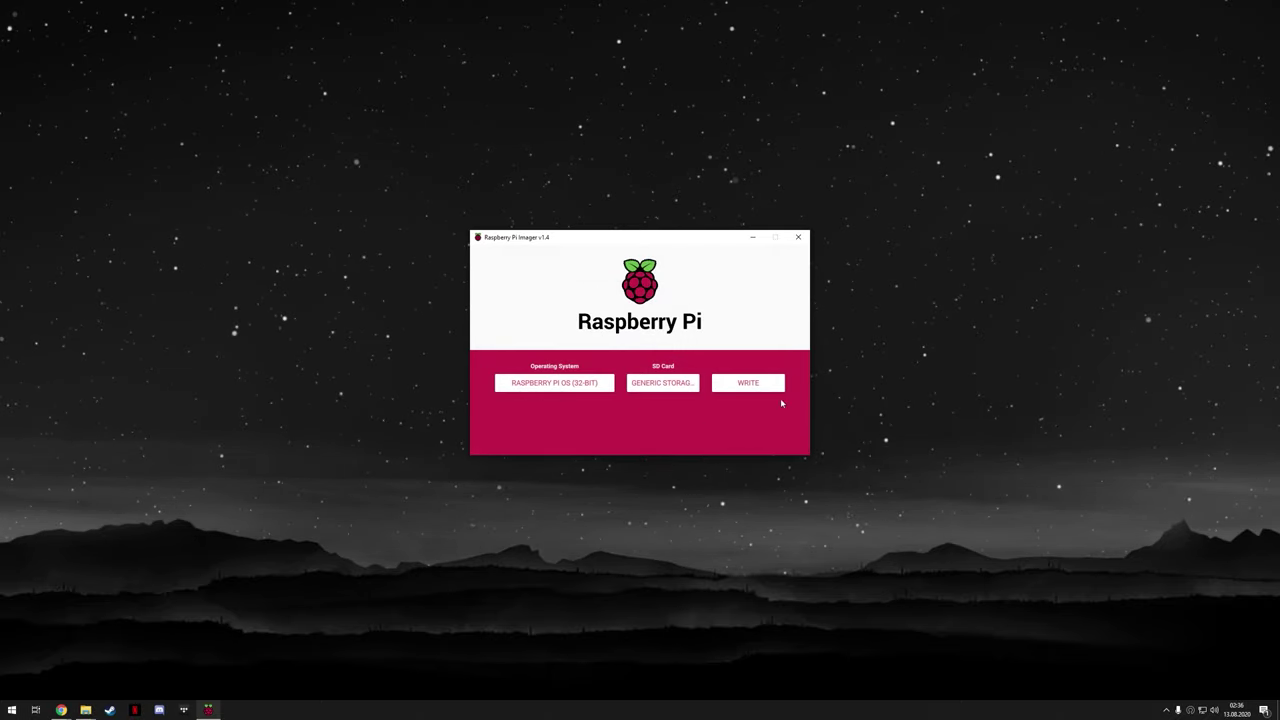
left_click(743, 388)
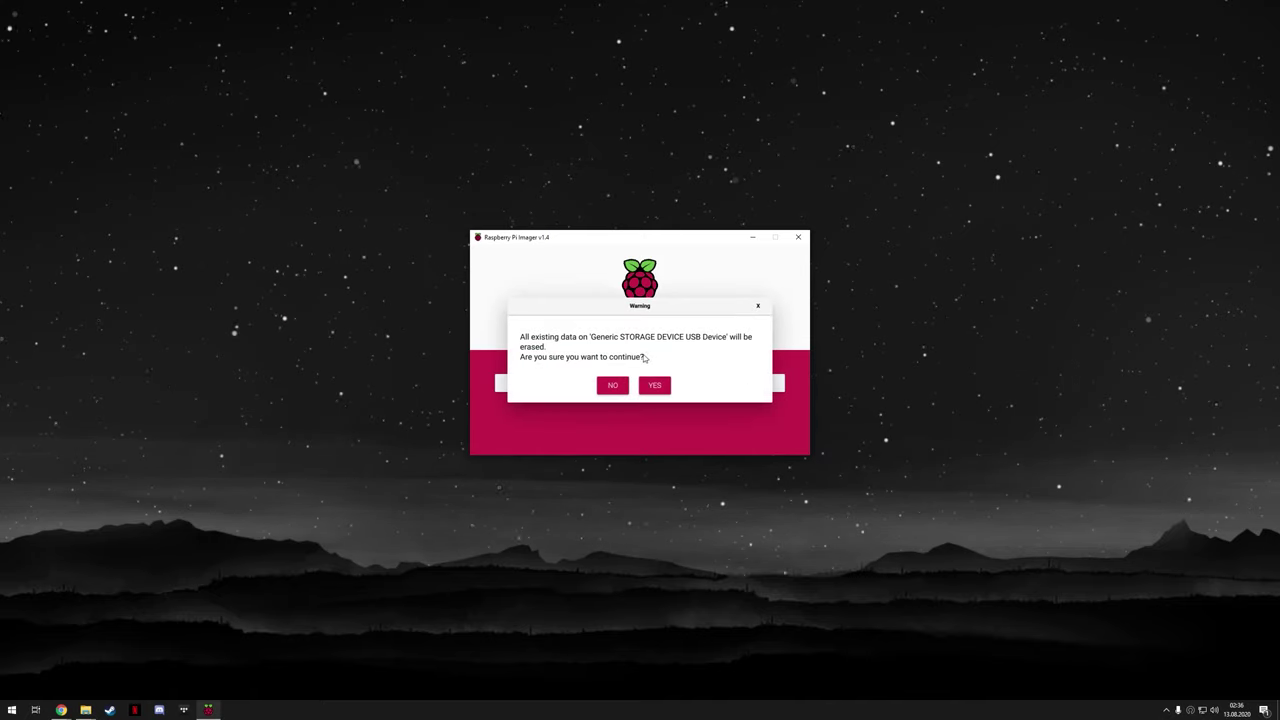
left_click(653, 386)
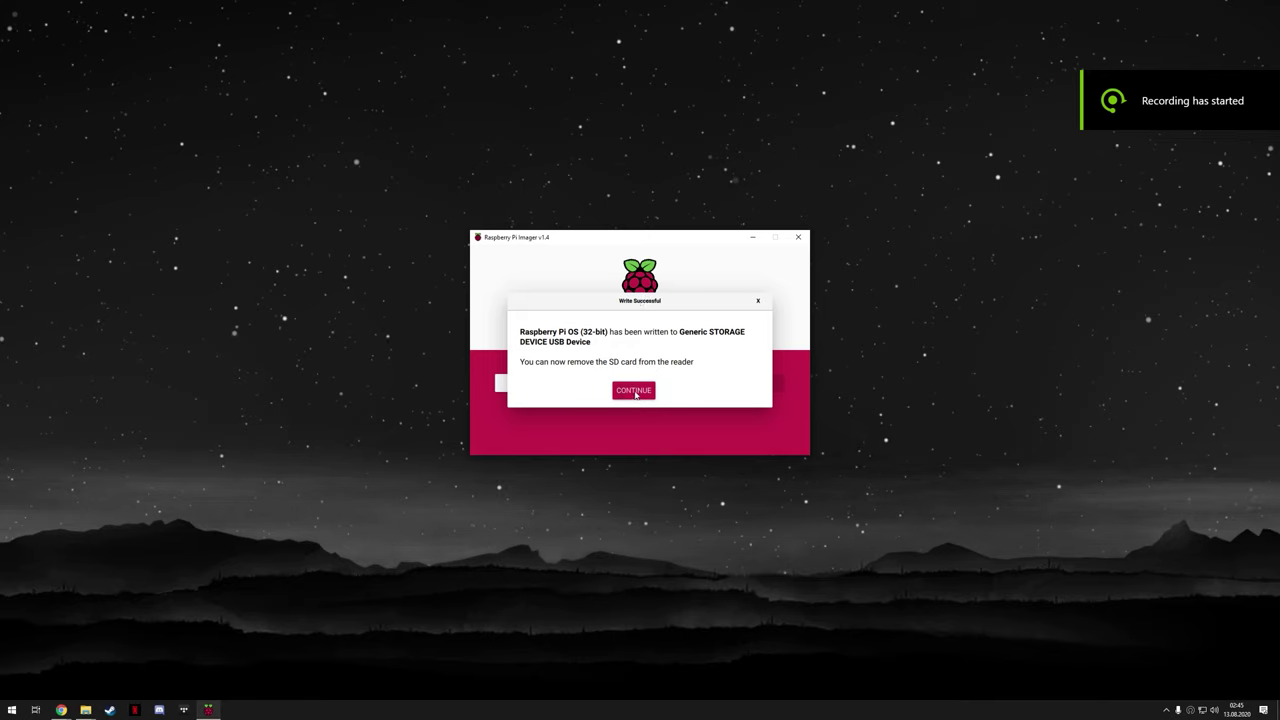
left_click(635, 392)
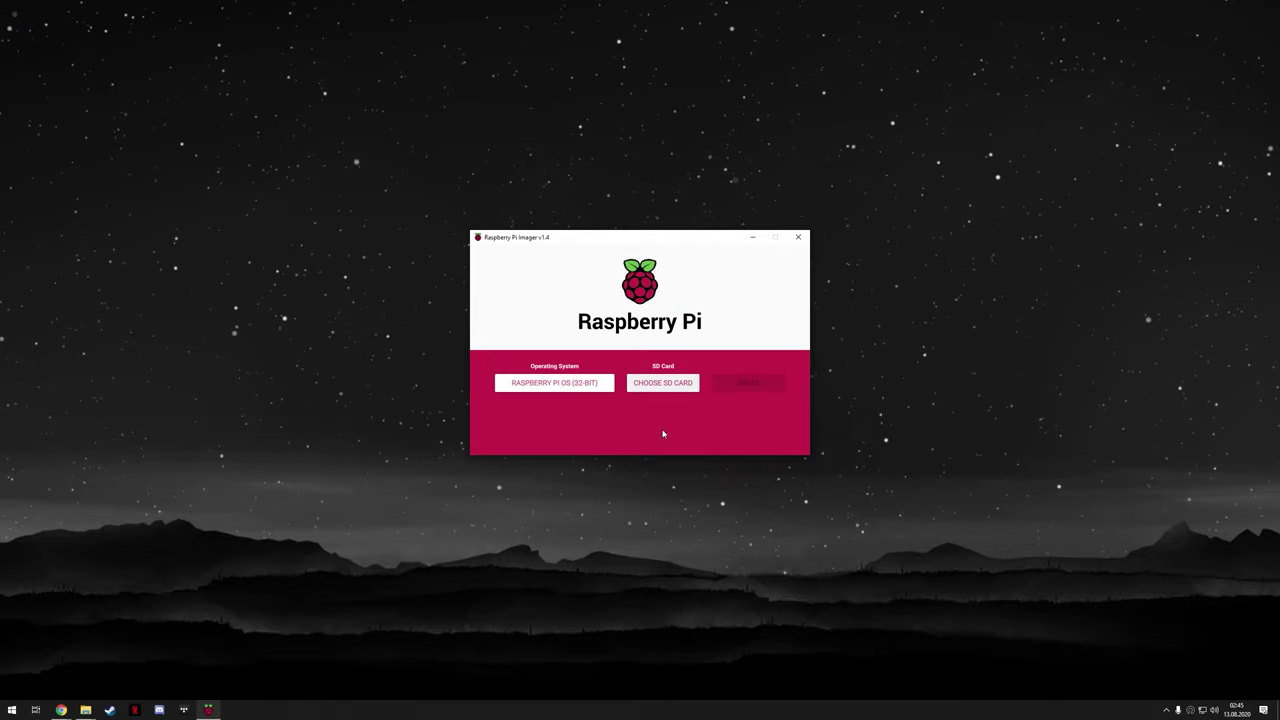
- On the boot (F:) drive, create a new text document renamed to 'ssh' with no .txt extension
key("super+e")
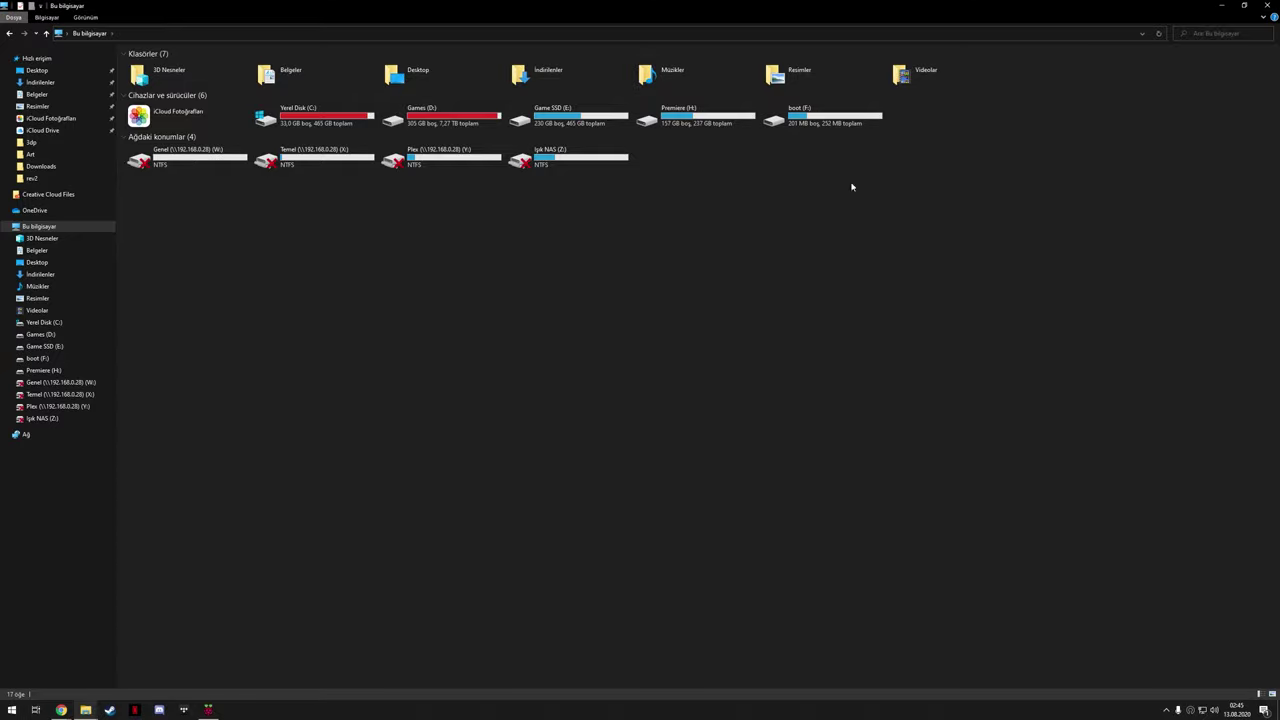
double_click(846, 125)
right_click(535, 625)
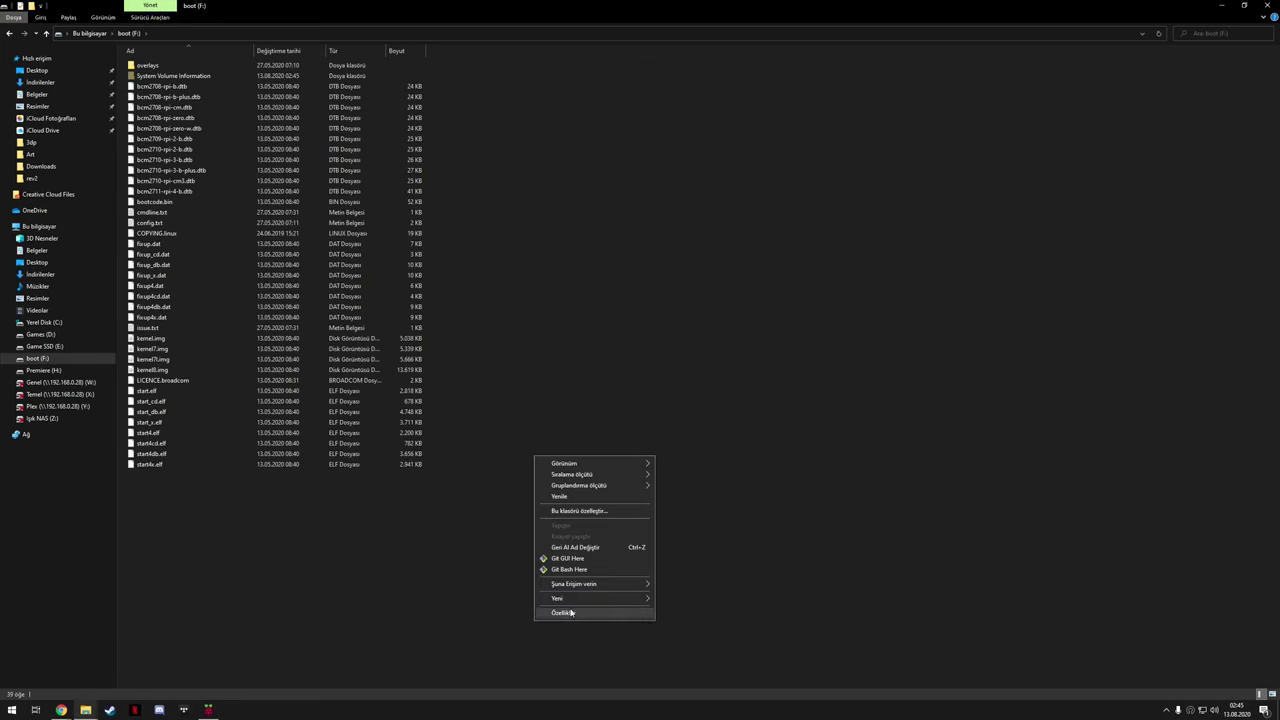
mouse_move(620, 598)
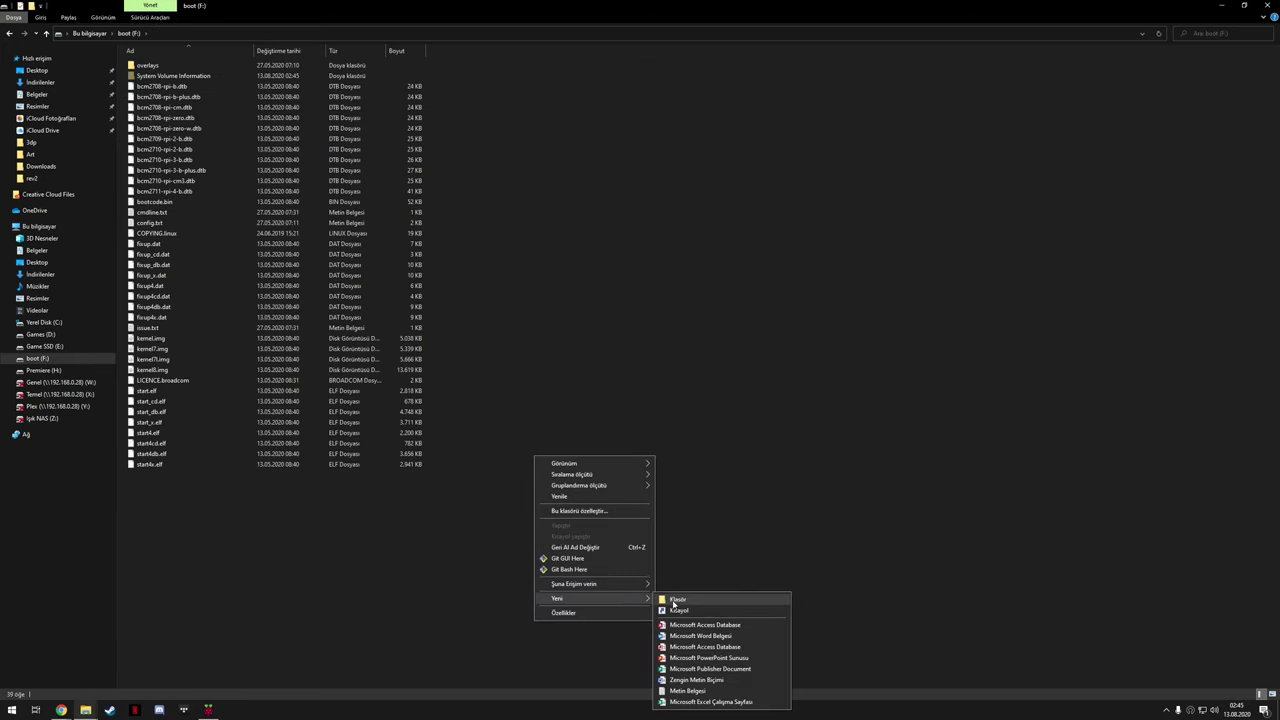
left_click(688, 690)
type("ssh")
key("Delete")
key("Delete")
key("Delete")
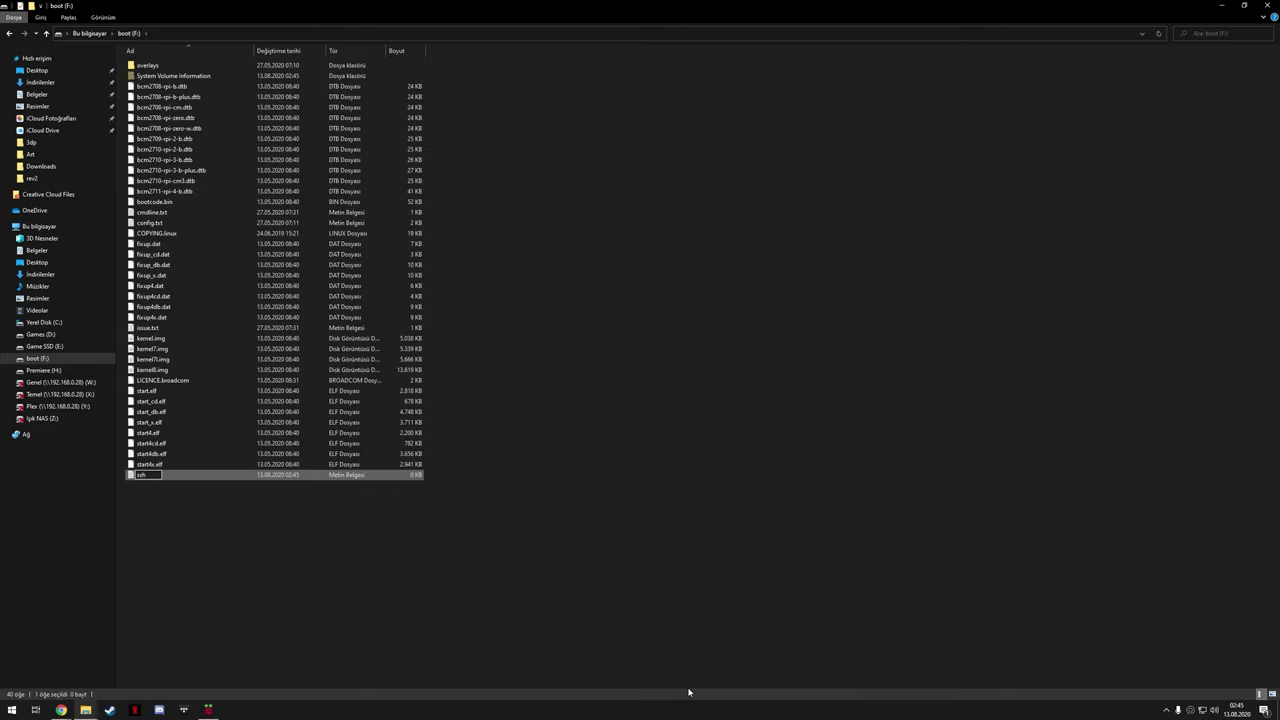
key("Return")
key("Return")
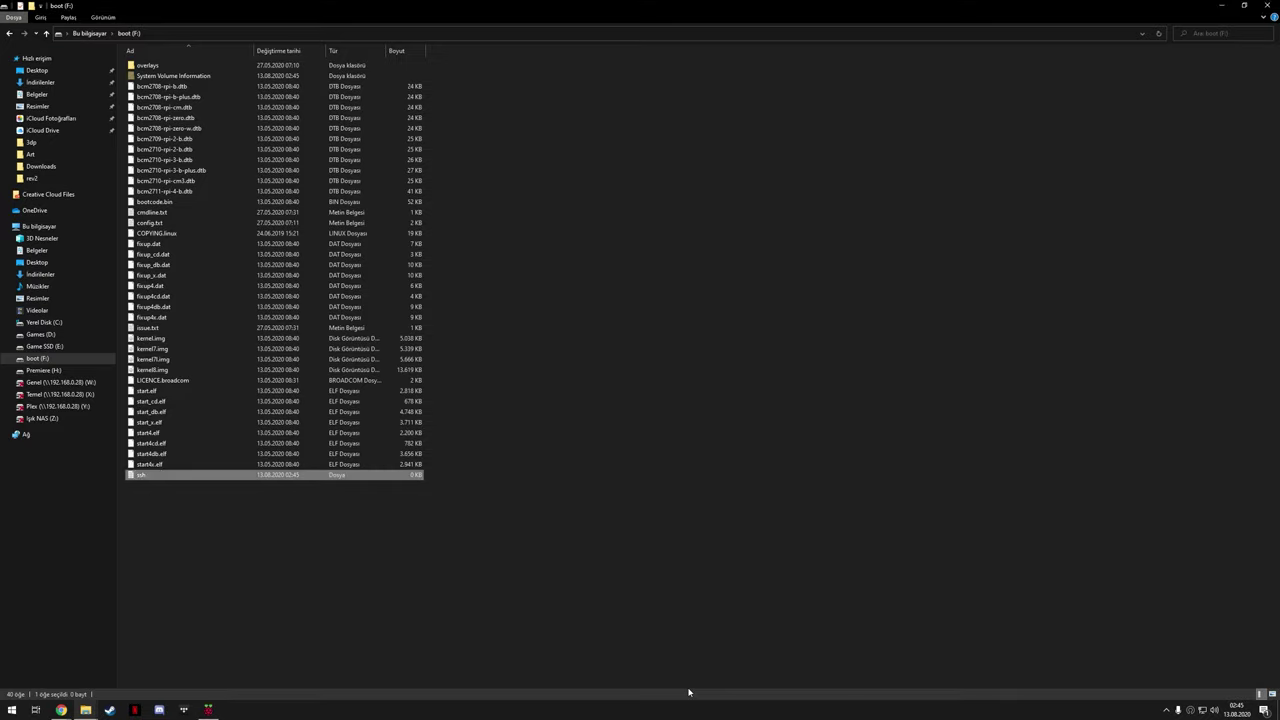
- Close the boot (F:) File Explorer window with Alt+F4
key("alt+F4")
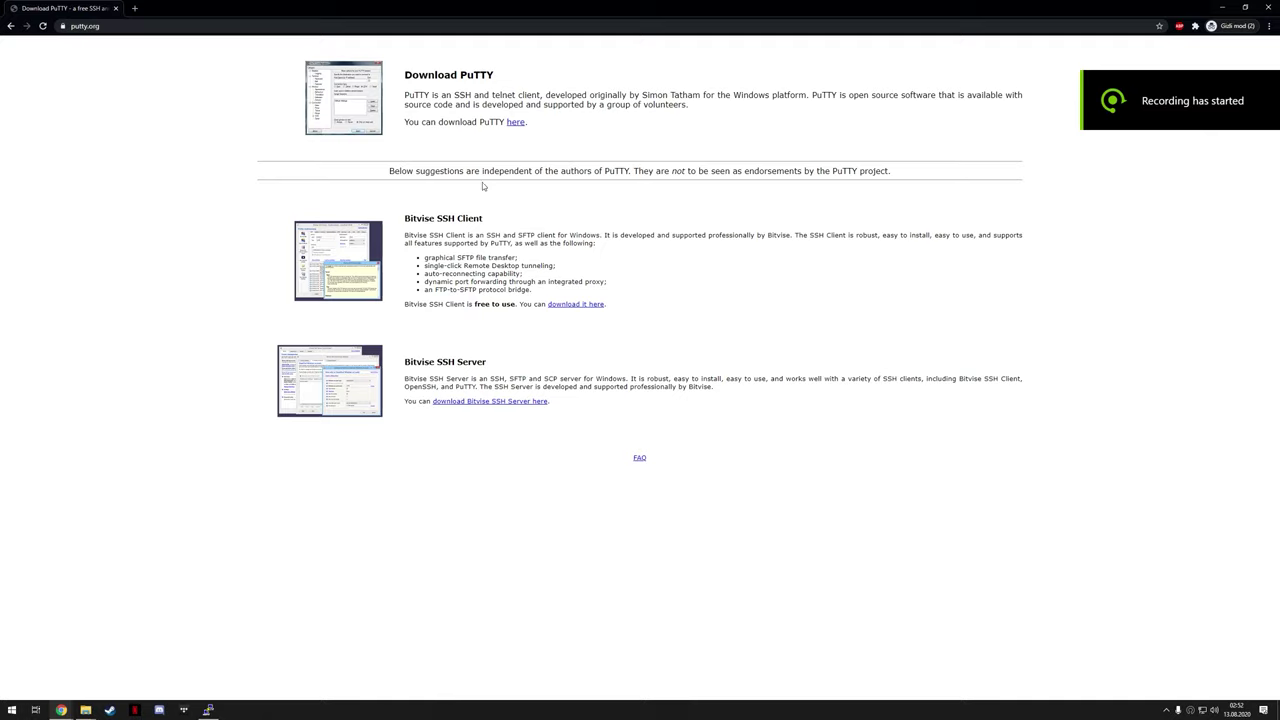
- Copy the Pi's address 192.168.0.35 from the router page into PuTTY's Host Name field
left_click_drag(410, 80, 468, 76)
left_click(443, 80)
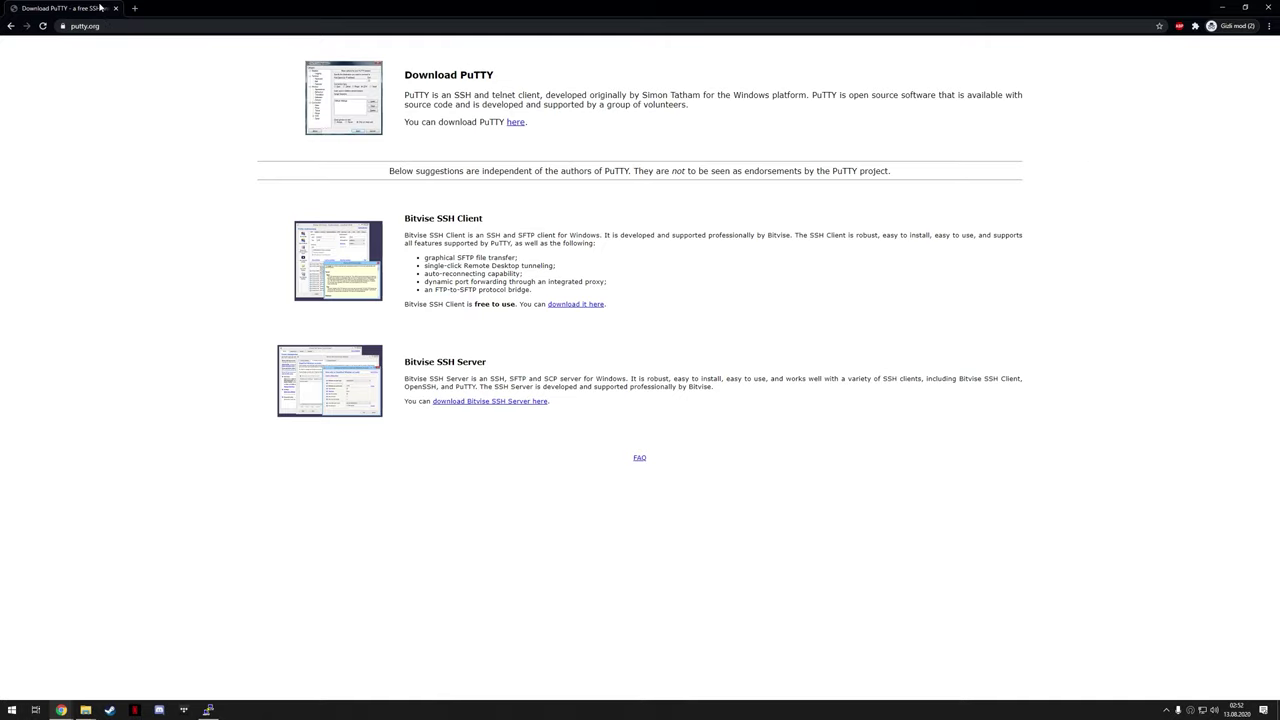
key("super+Down")
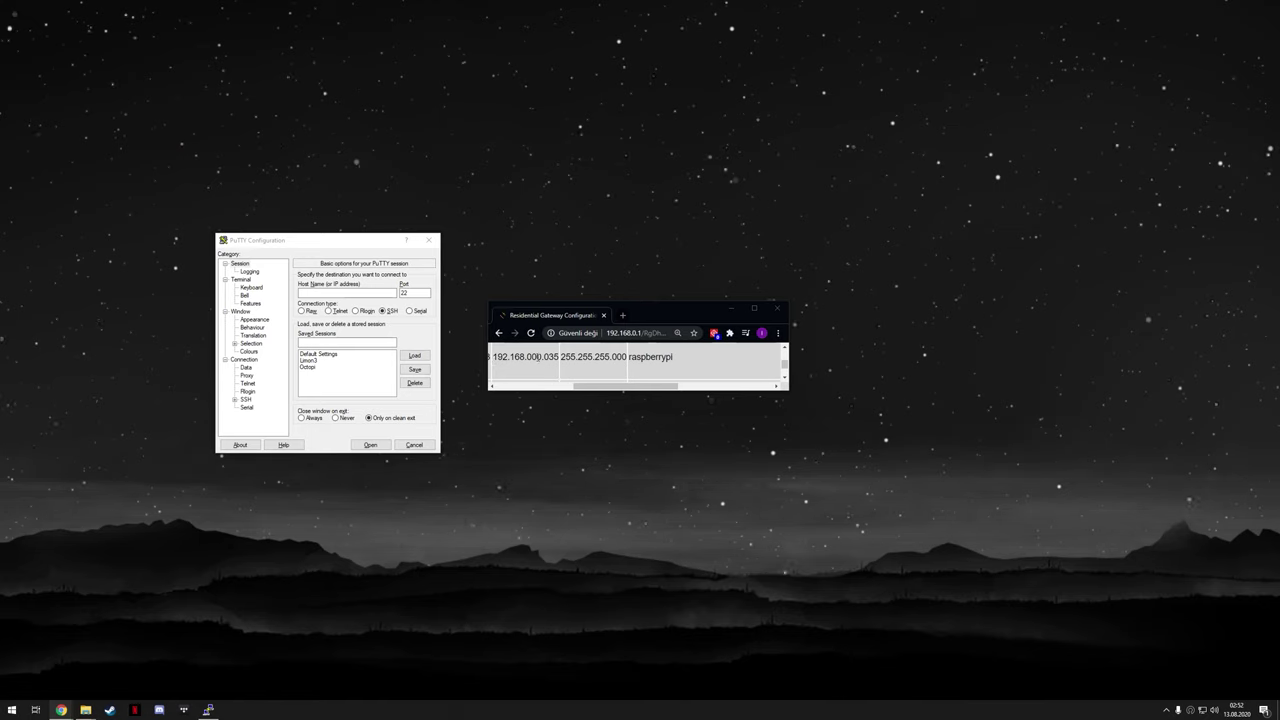
double_click(553, 355)
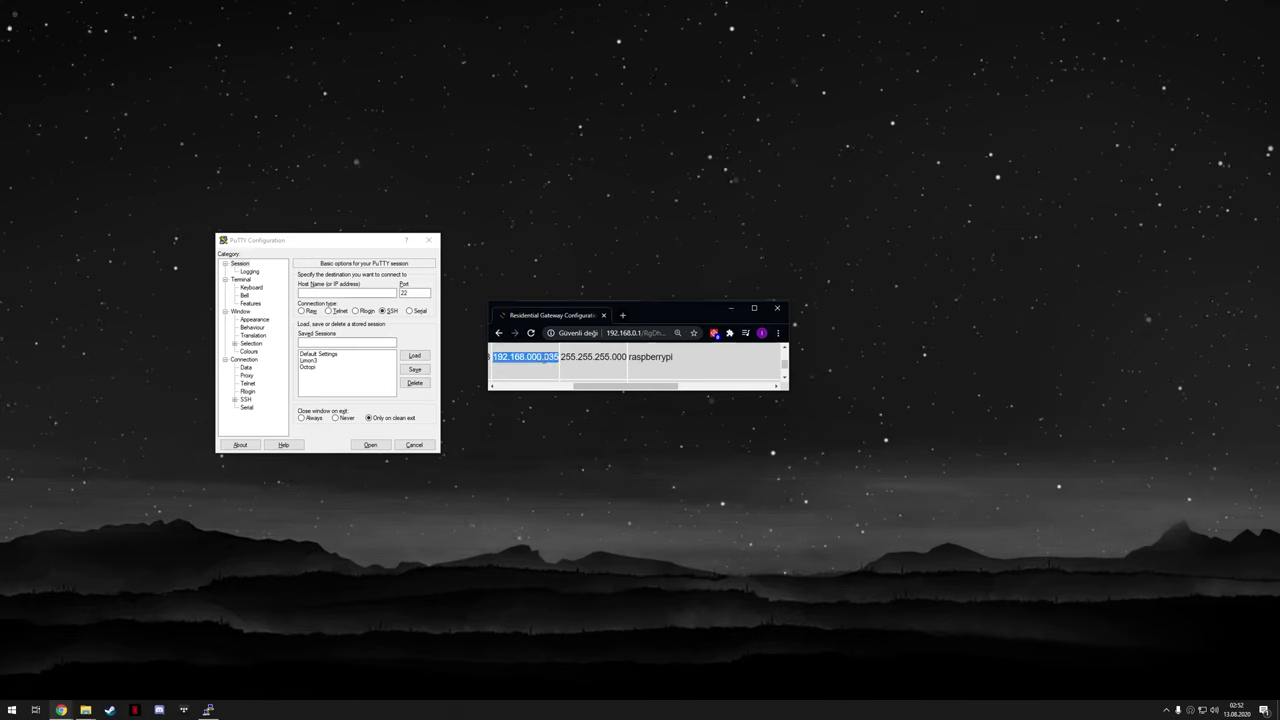
left_click(337, 293)
type("192.16")
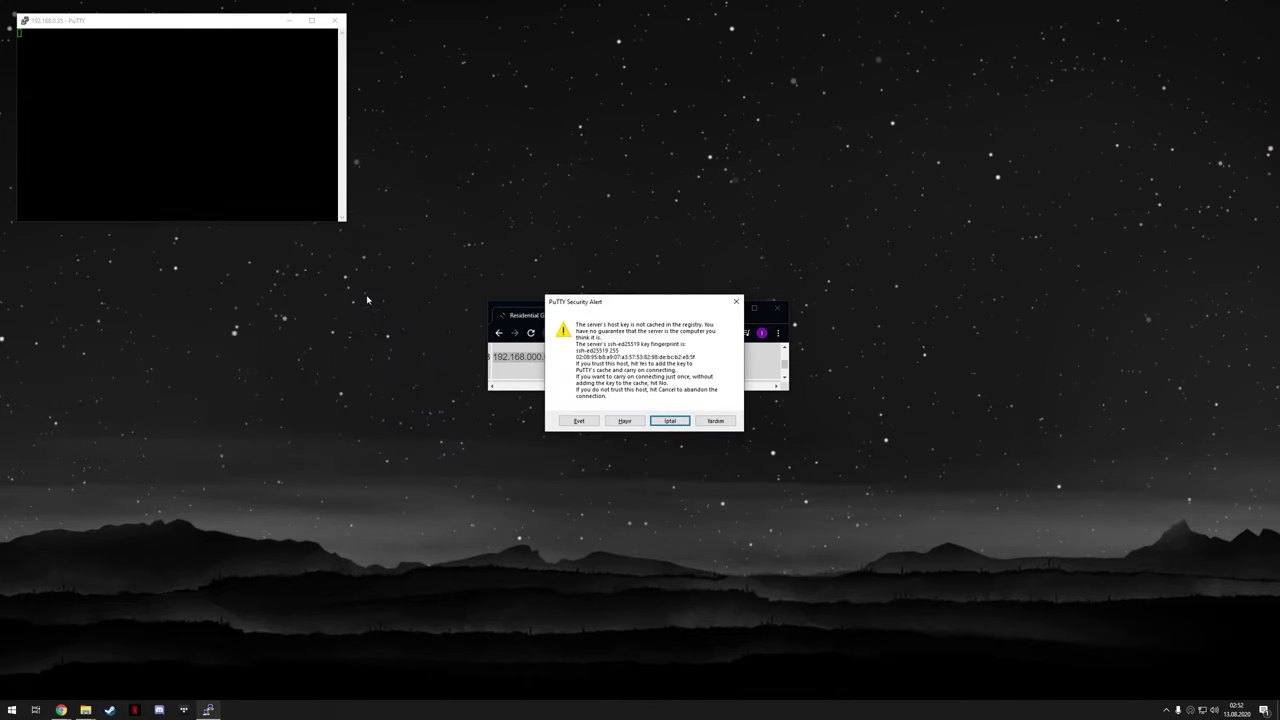
- Log in to the Raspberry Pi as user pi with its password
type("e")
type("p")
type("i")
key("Return")
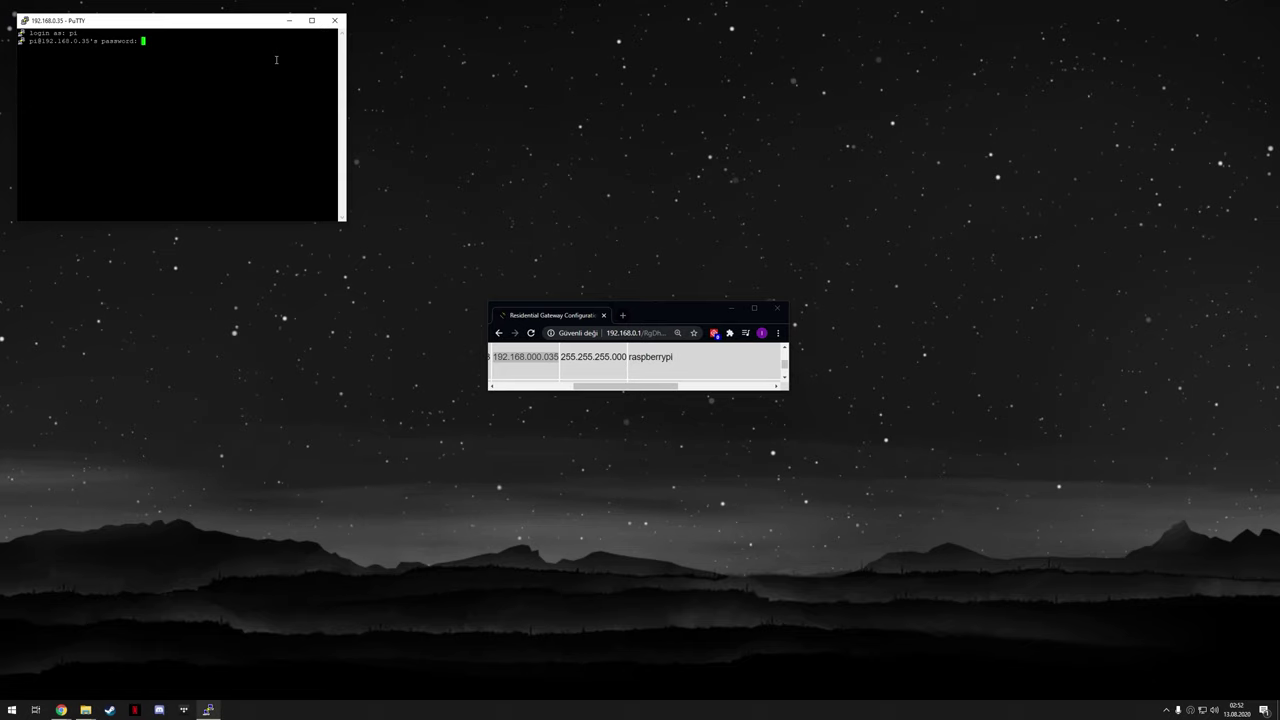
key("Return")
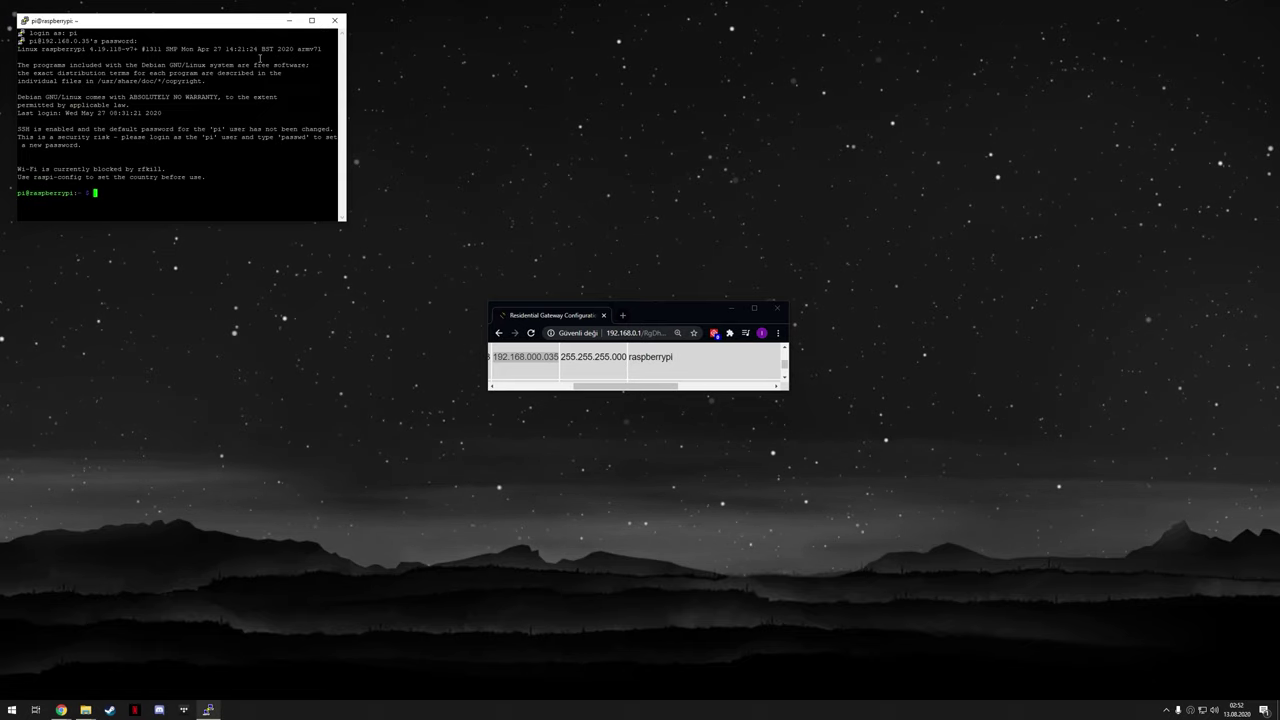
- Maximize the PuTTY window, run raspi-config, and recall the command to prefix it
left_click(311, 20)
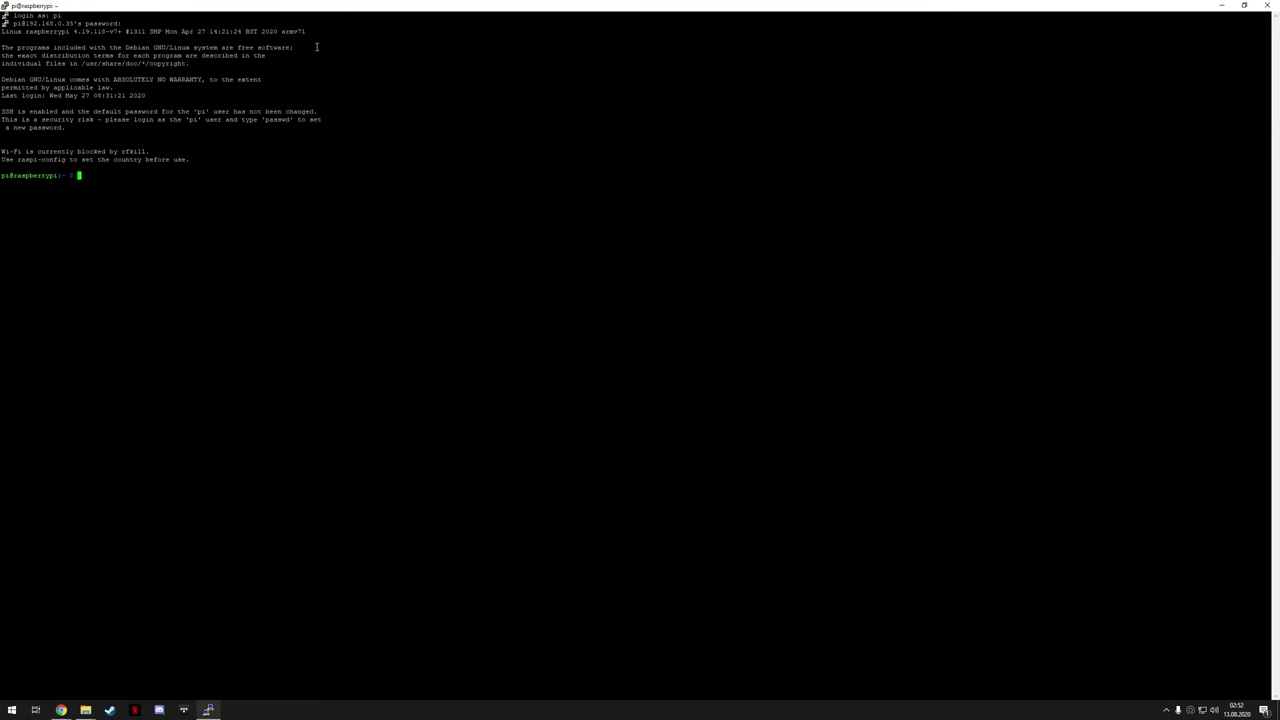
type("raspi-config")
key("Return")
key("Up")
key("Left")
key("Left")
key("Left")
key("Left")
key("Left")
key("Left")
key("Left")
key("Left")
key("Left")
key("Left")
key("Left")
key("Left")
- Run sudo raspi-config to change the pi user's password, then type sudo nano
type("sudo")
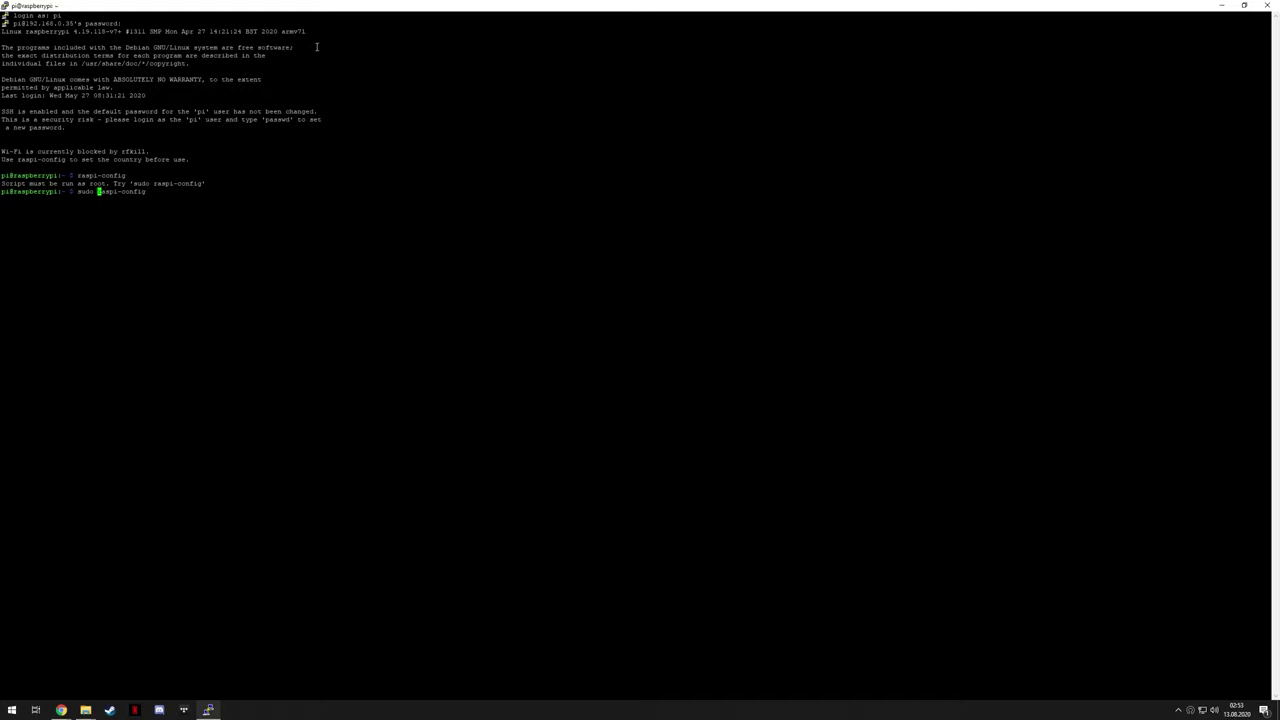
key("Return")
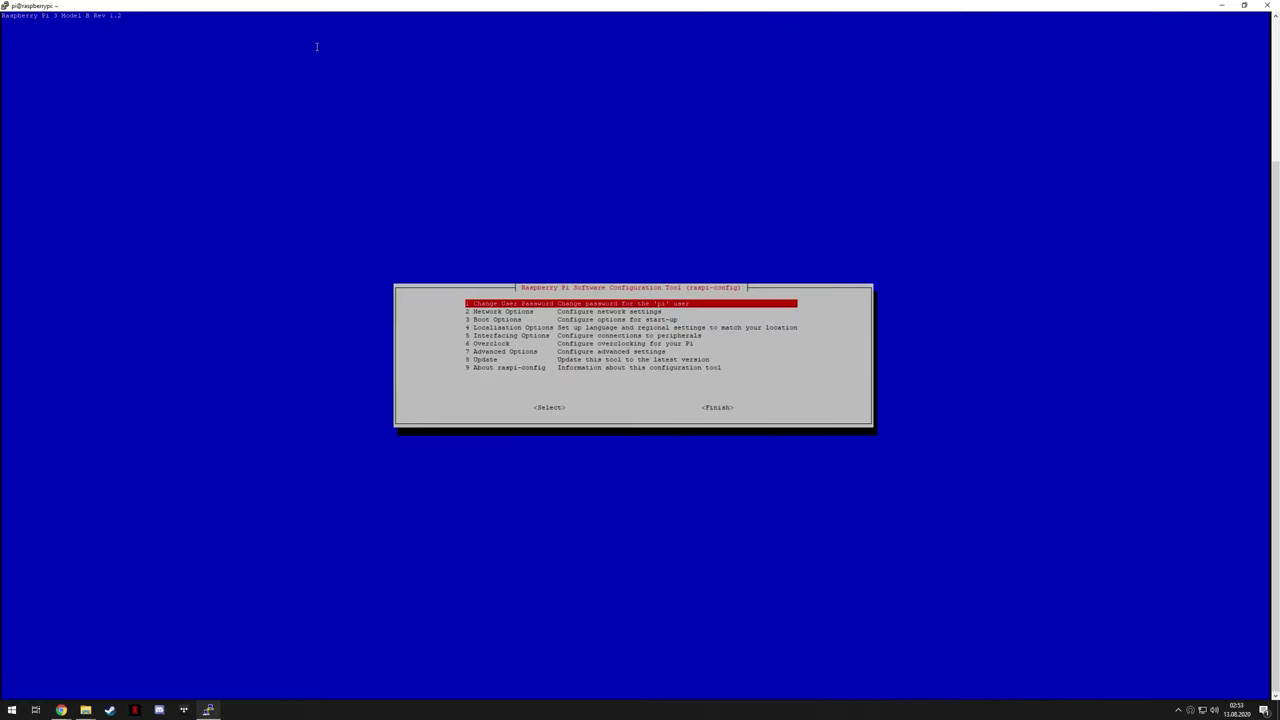
key("Return")
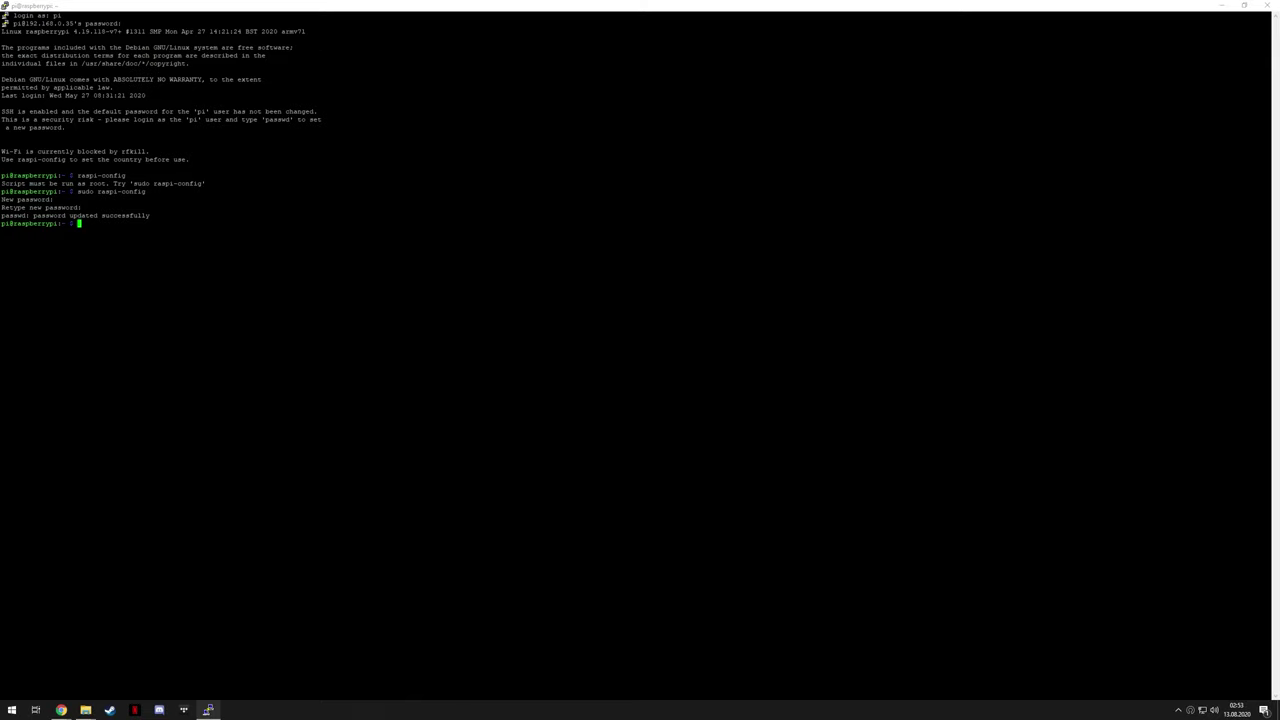
key("alt+Tab")
key("alt+Tab")
type("sudo nano")
key("alt+Tab")
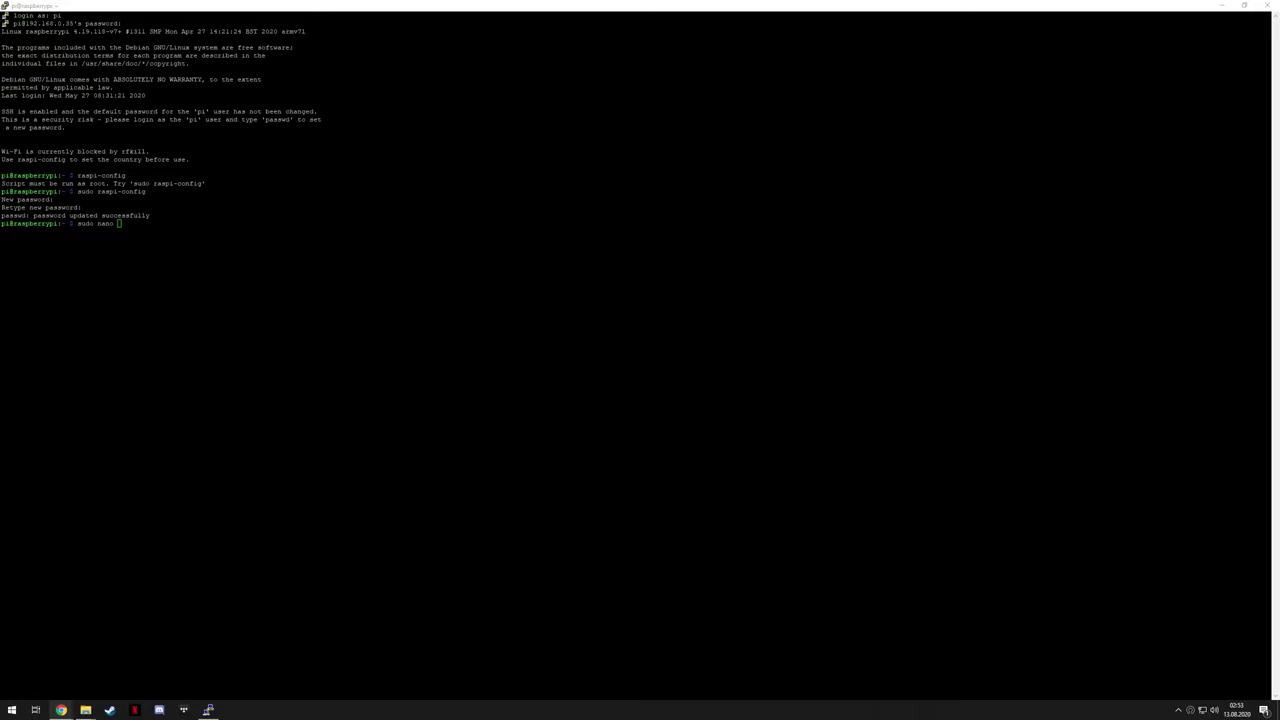
- Open /etc/apt/sources.list in nano and add an empty line after the existing entries
left_click(837, 220)
right_click(839, 222)
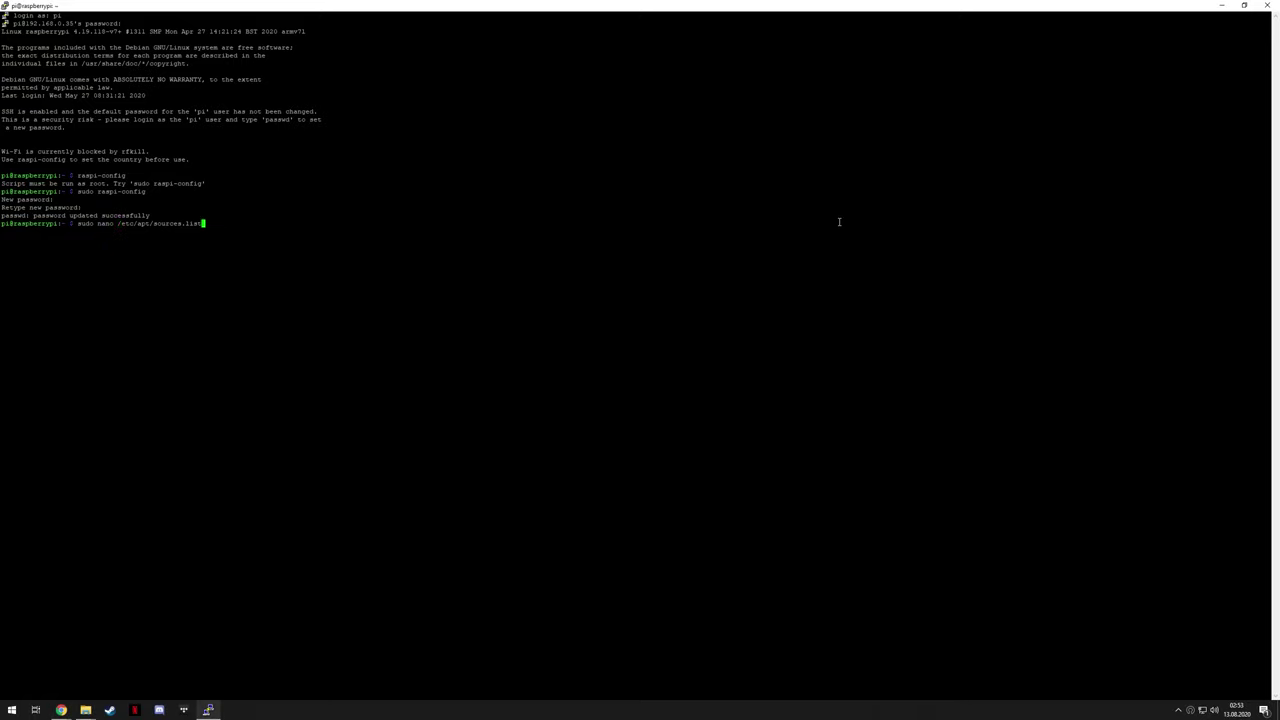
key("Return")
key("Down")
key("Down")
key("Left")
key("Down")
key("Right")
key("Right")
key("Right")
key("Right")
key("Right")
key("Right")
key("Right")
key("Right")
key("Right")
key("Right")
key("Right")
key("Right")
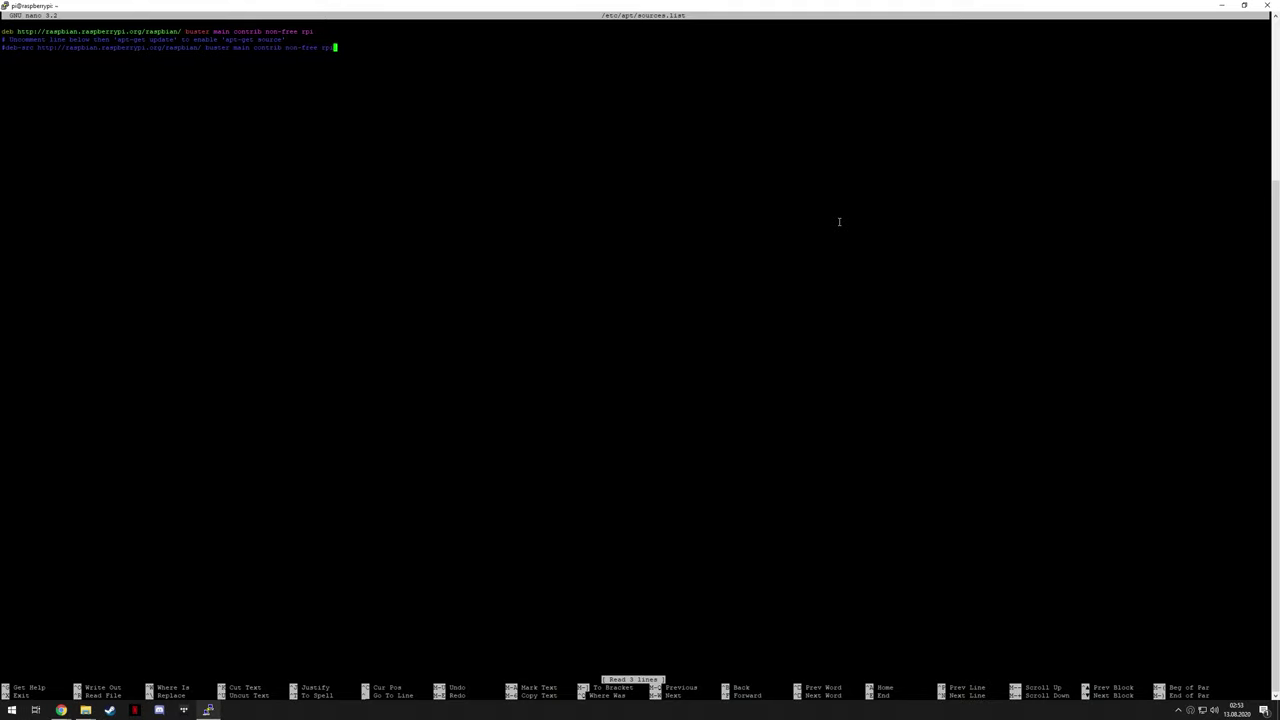
key("Return")
- Paste the itimmer Moonlight deb line into sources.list and save the file
key("alt+Tab")
right_click(657, 191)
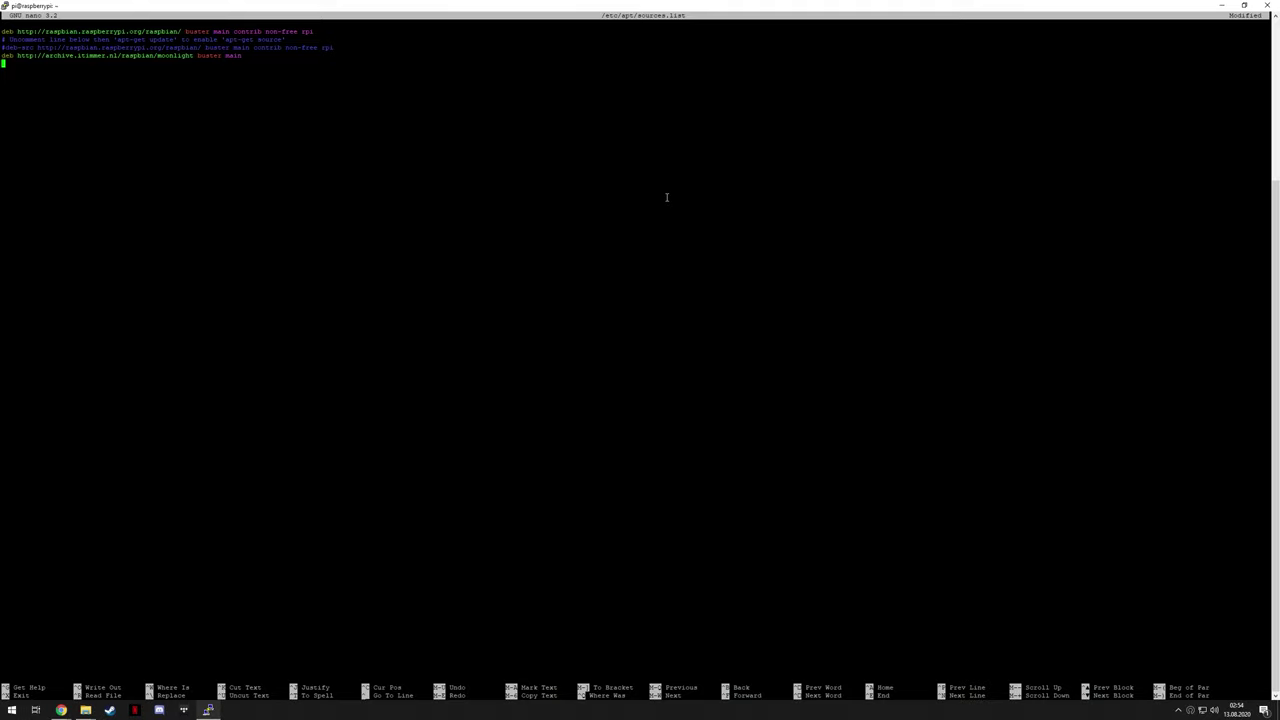
key("ctrl+x")
key("y")
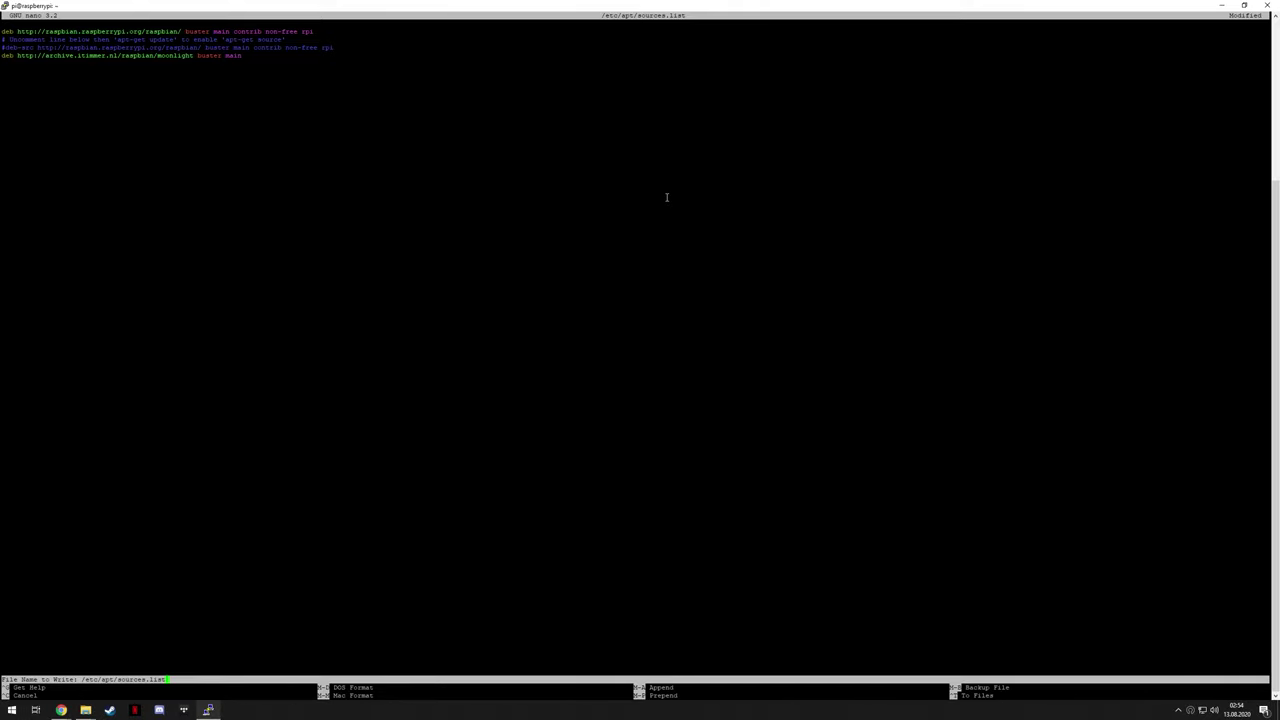
key("Return")
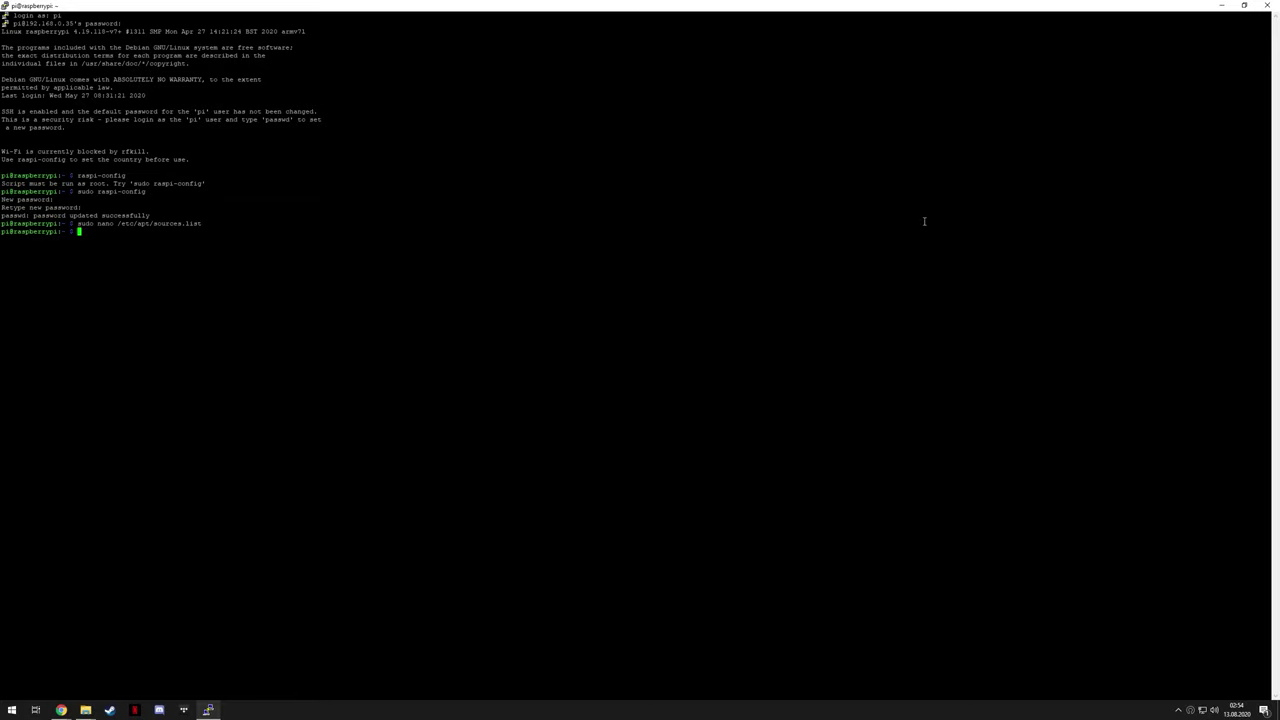
key("alt+Tab")
- Download itimmer.gpg with wget, add it via sudo apt-key add, and run sudo apt-get update
right_click(677, 311)
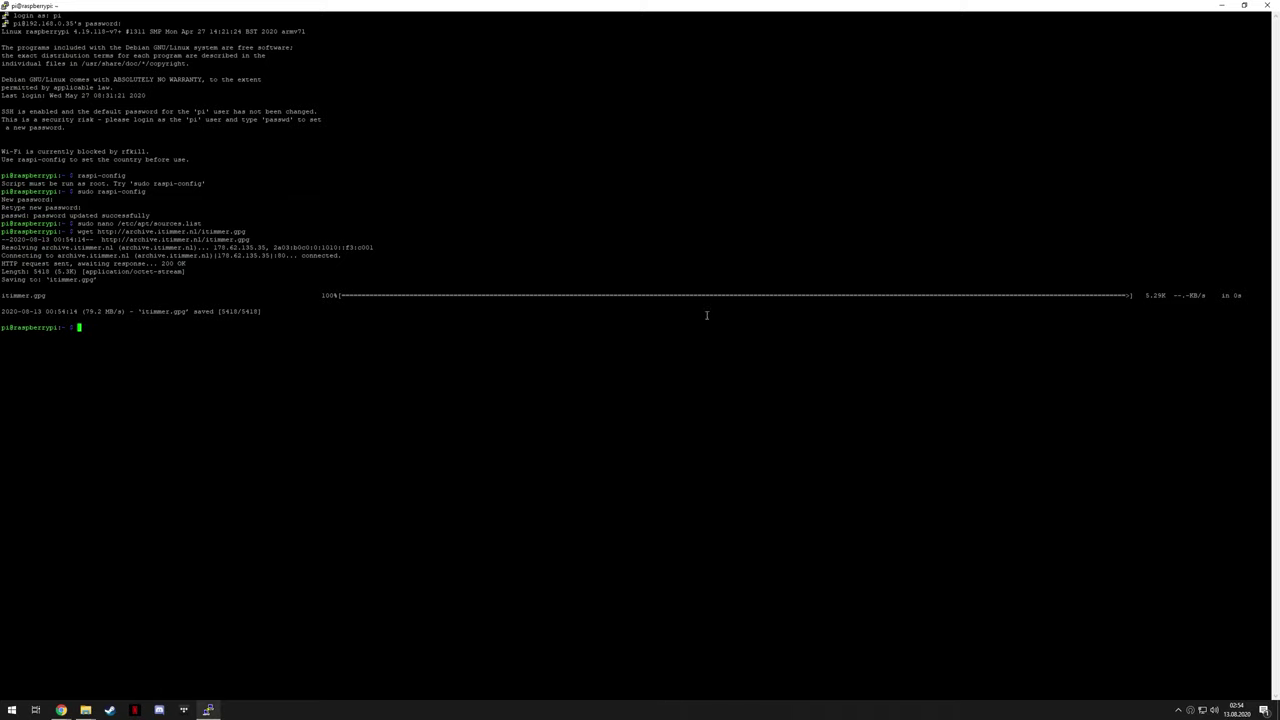
key("alt+Tab")
right_click(841, 472)
key("alt+Tab")
right_click(801, 331)
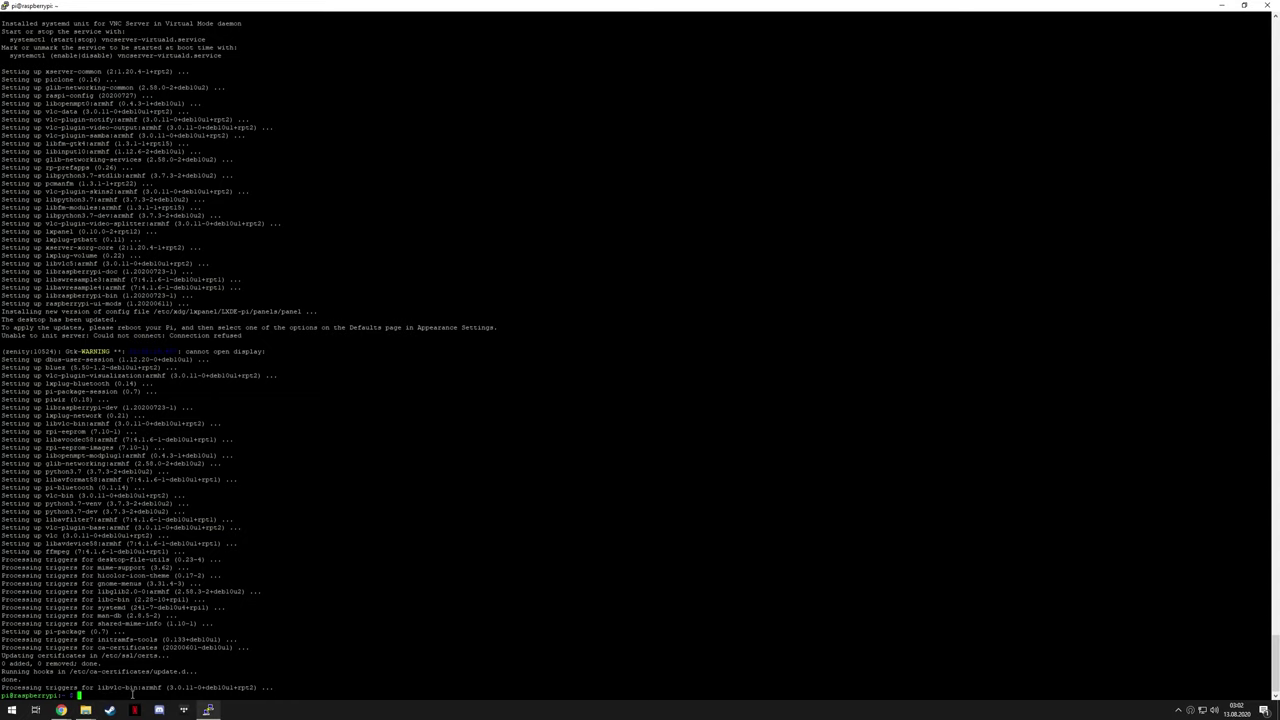
- Install moonlight-embedded with sudo apt-get install, answering Y to continue
right_click(134, 692)
key("Return")
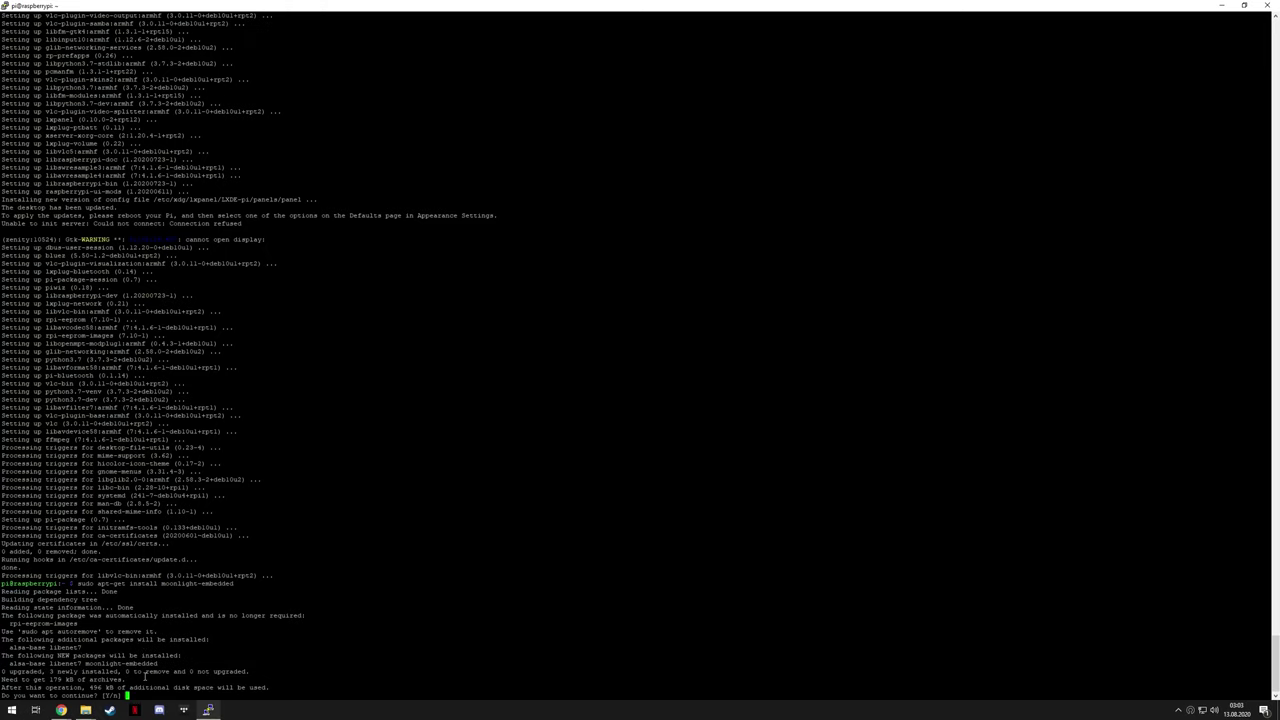
key("Return")
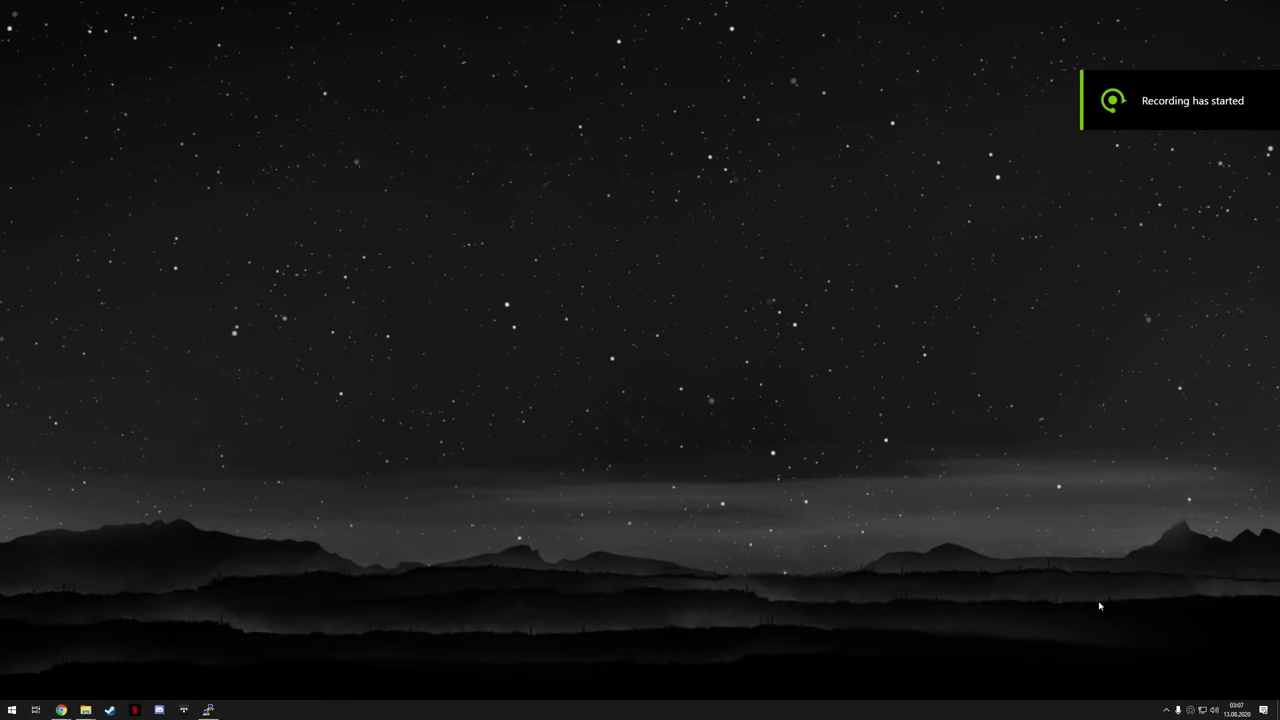
- Launch GeForce Experience from the hidden tray icons and go to its SHIELD settings
left_click(1165, 709)
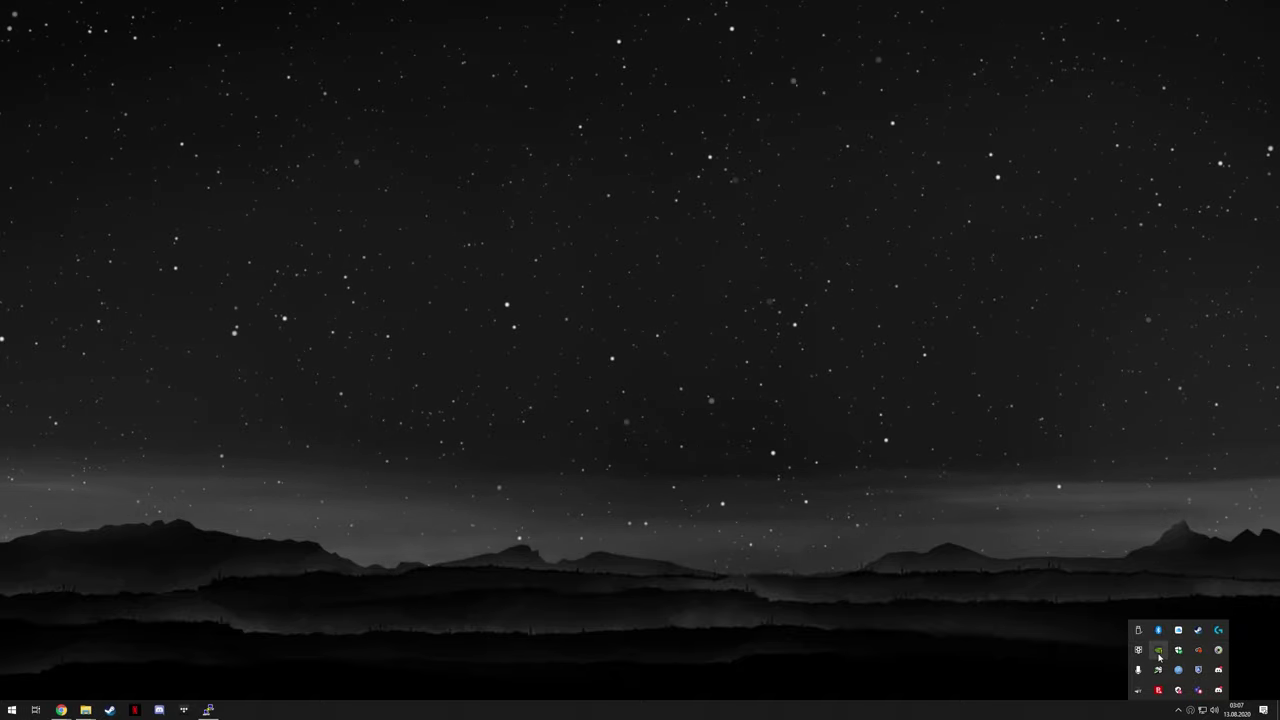
left_click(1159, 652)
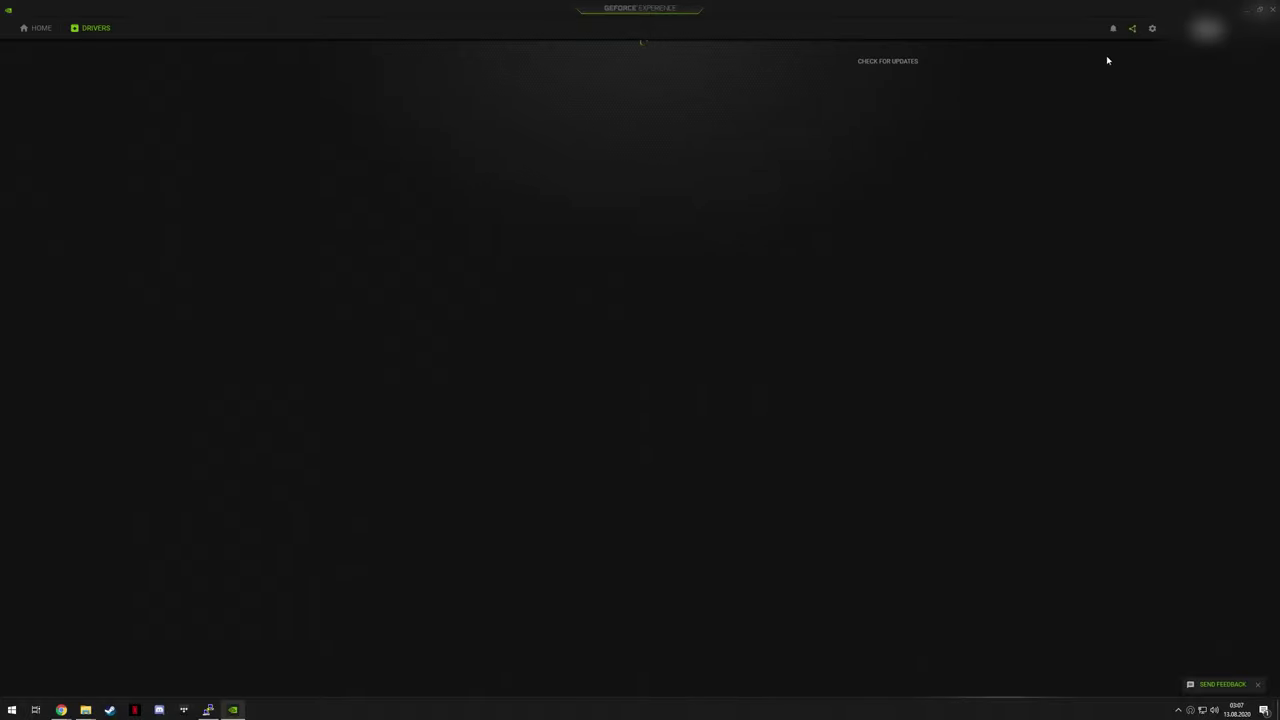
left_click(1152, 30)
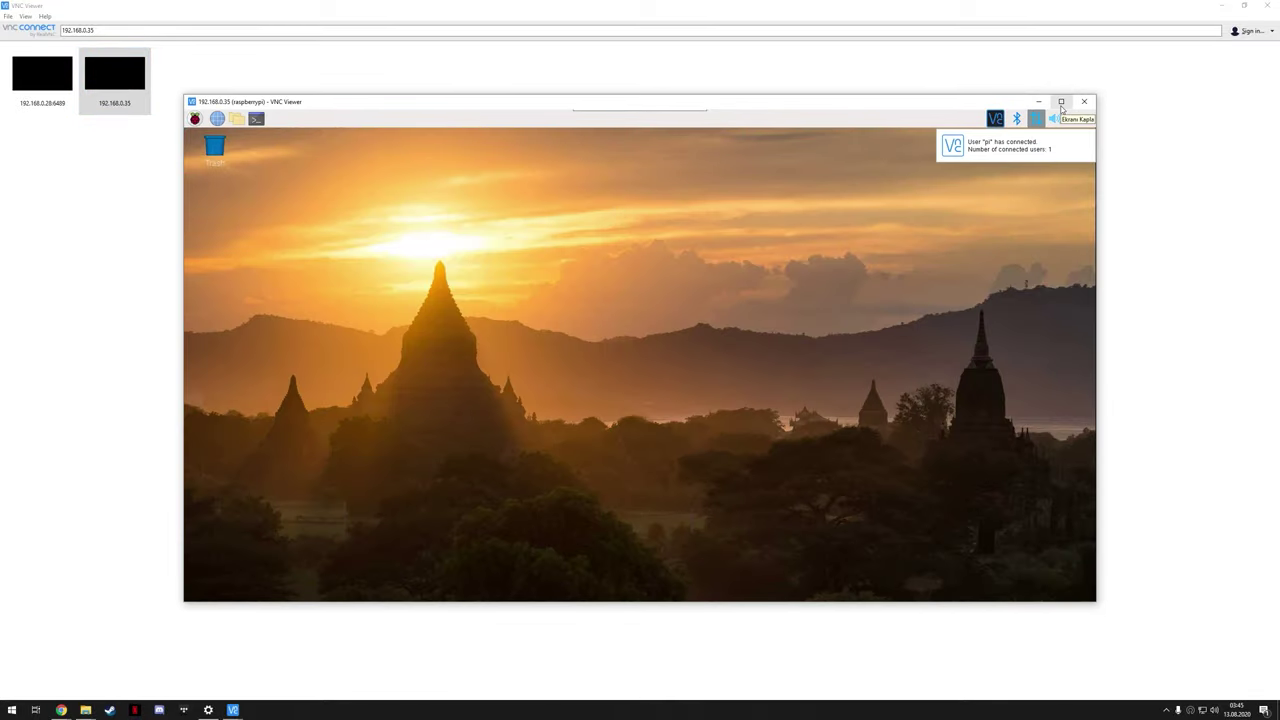
- Maximize the Pi desktop, open a terminal and run 'moonlight pair 192.168.0.30'
left_click(1061, 101)
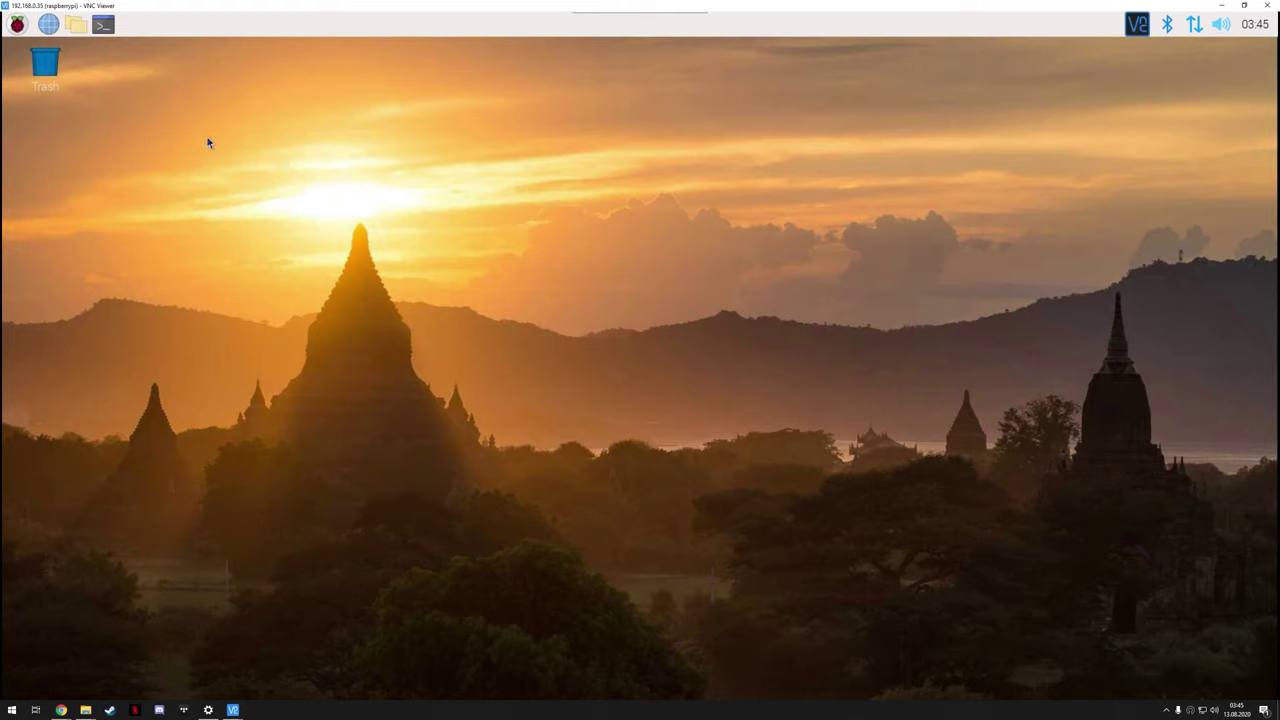
left_click(112, 33)
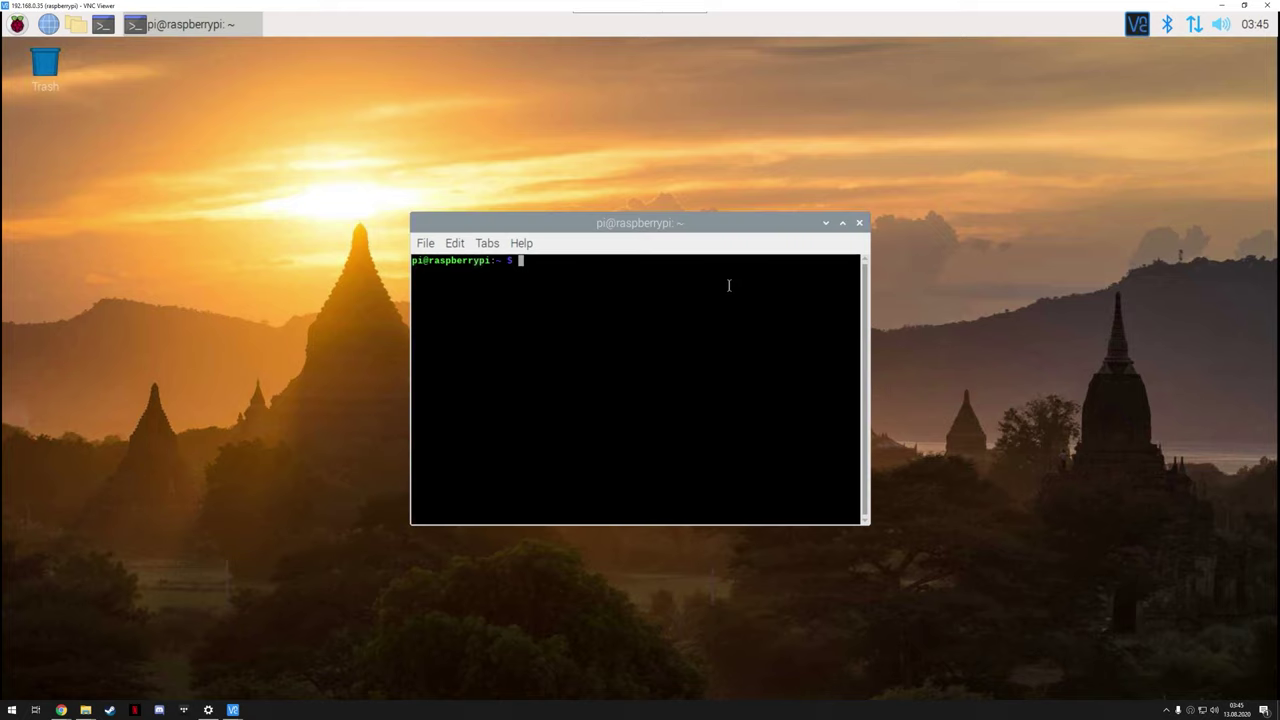
type("moonlight pair")
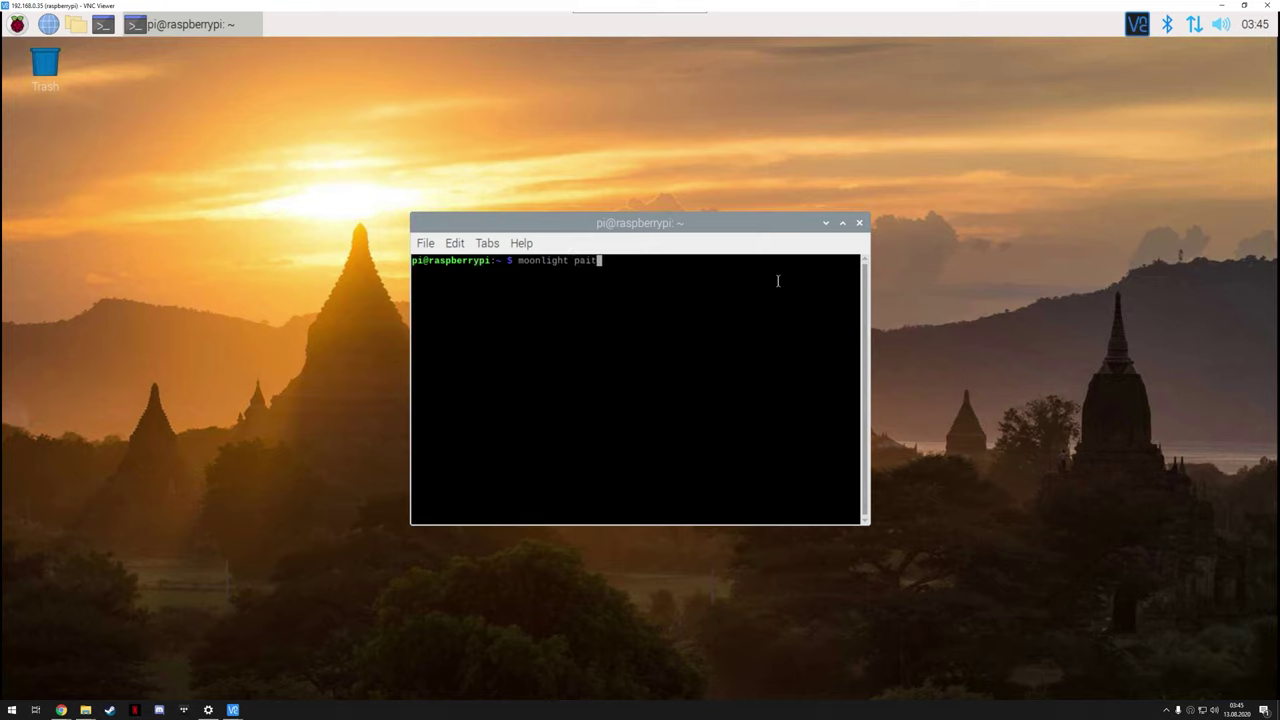
type(" 192.168.0.30")
key("Return")
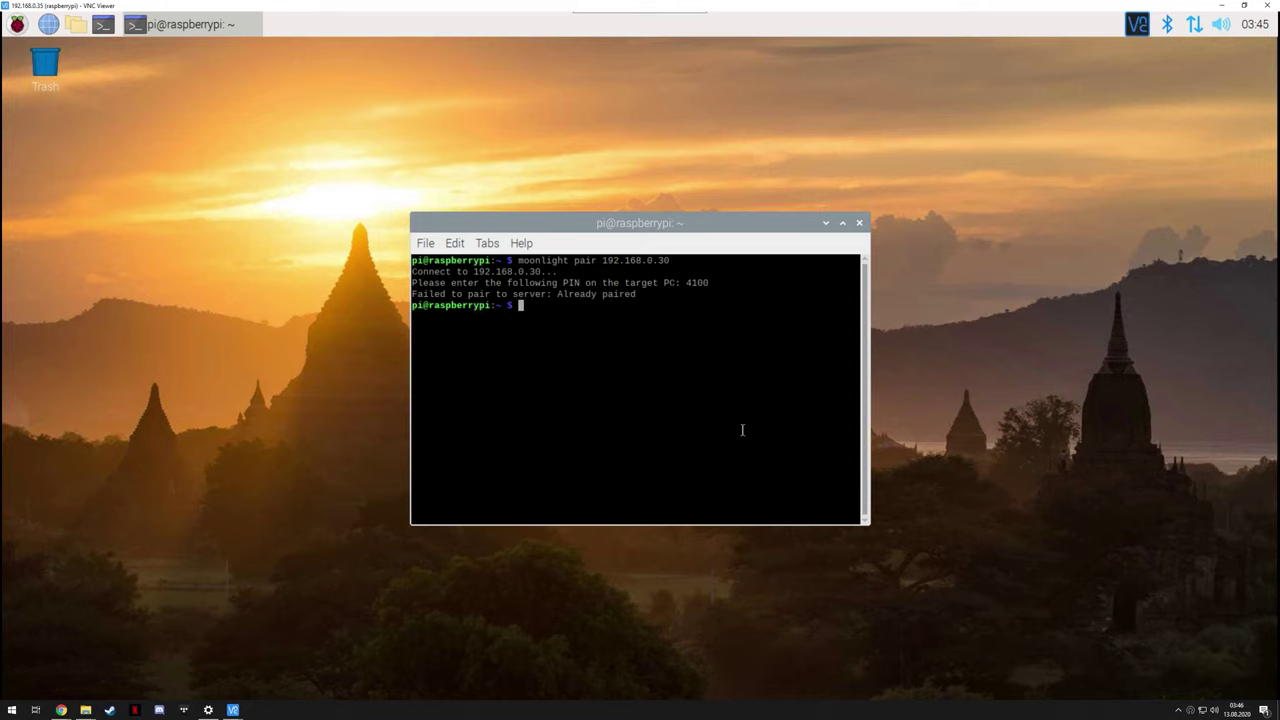
- Edit the recalled pair command into 'moonlight stream 192.168.0.30' and run it
type("moonl")
key("Up")
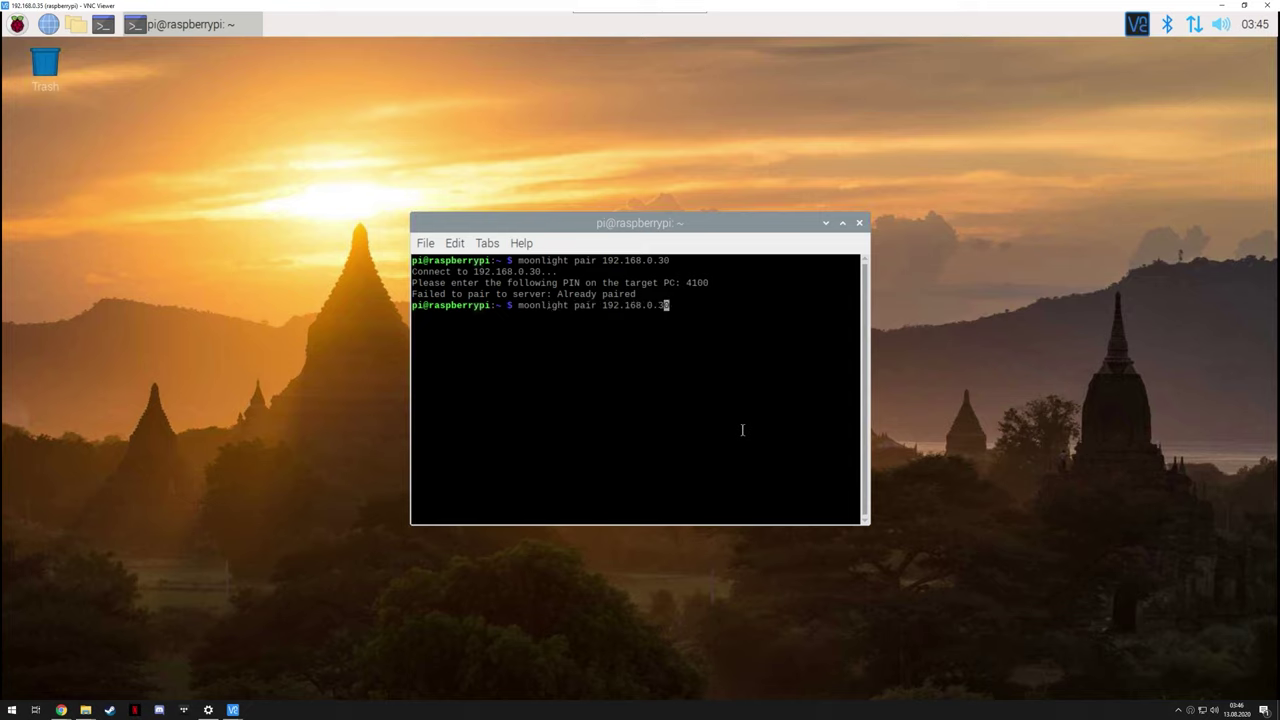
key("Left")
key("Left")
key("Left")
key("Left")
key("Left")
key("Left")
key("Left")
key("Left")
key("Left")
key("Left")
key("Left")
key("Left")
key("Left")
key("BackSpace")
key("BackSpace")
key("BackSpace")
key("BackSpace")
type("stream")
key("Return")
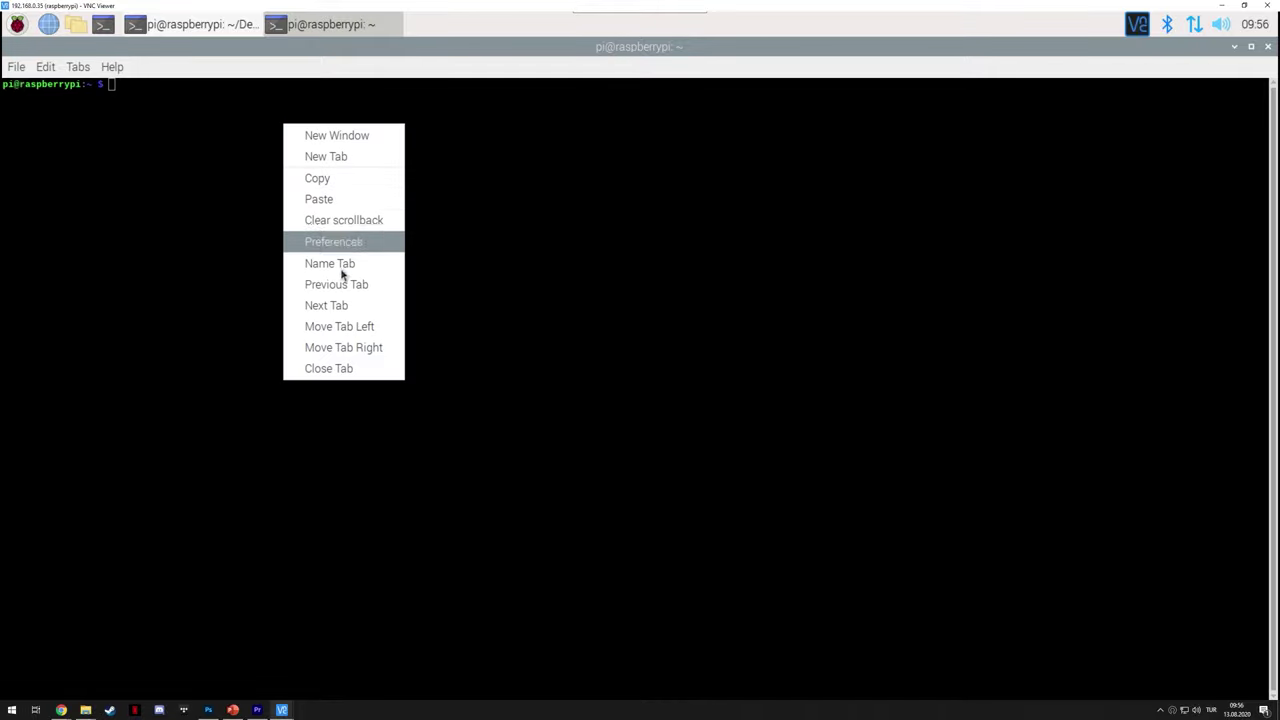
- Save bluetooth.conf with 'options bluetooth disable_ertm=Y' in nano, then type reboot at the prompt
left_click(330, 201)
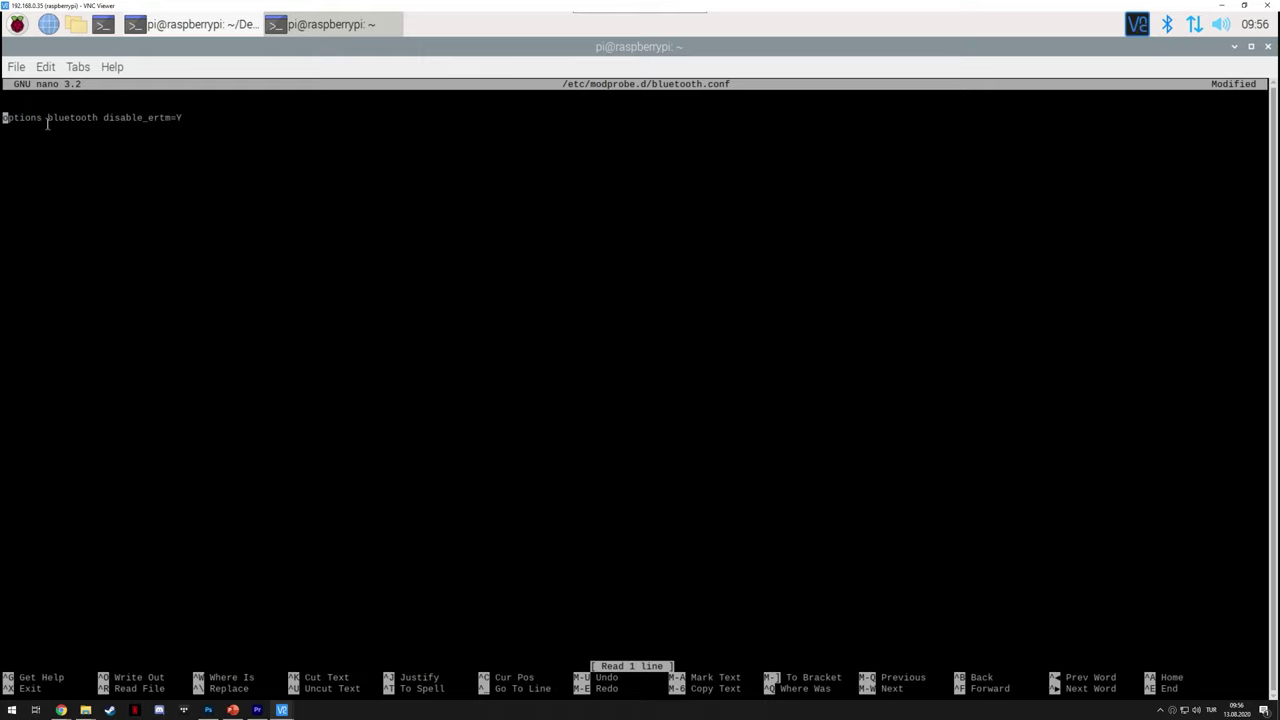
key("Right")
key("Right")
key("Right")
key("Right")
key("Right")
key("Right")
key("Right")
key("Right")
key("Right")
key("Right")
key("Right")
key("Right")
key("Right")
key("Right")
key("Right")
key("Right")
key("Right")
key("Right")
key("Right")
key("Right")
key("Left")
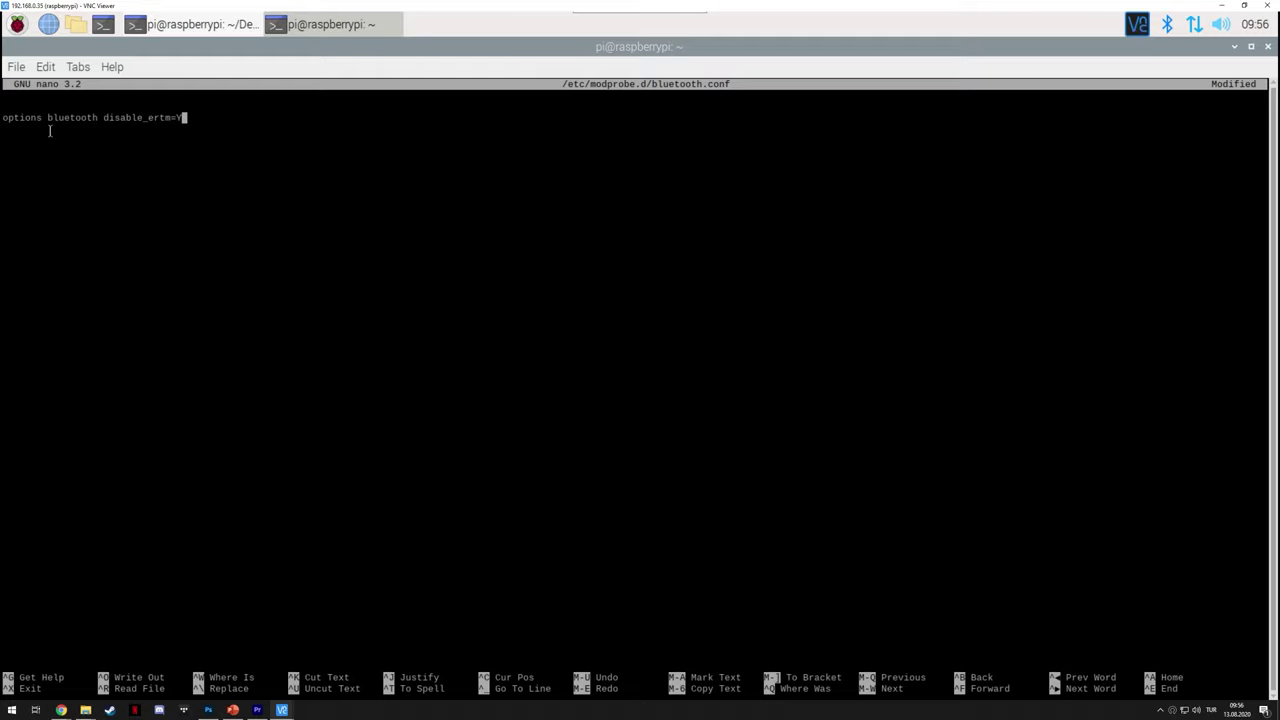
key("ctrl+x")
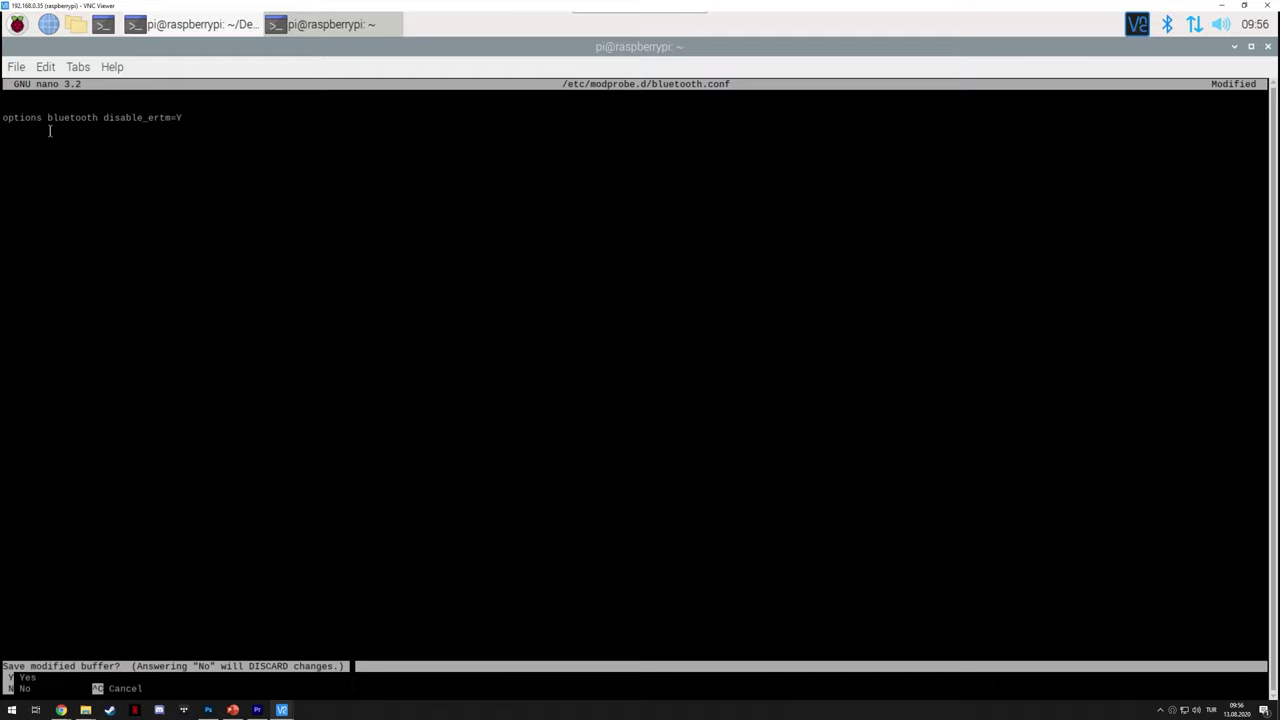
key("y")
key("Return")
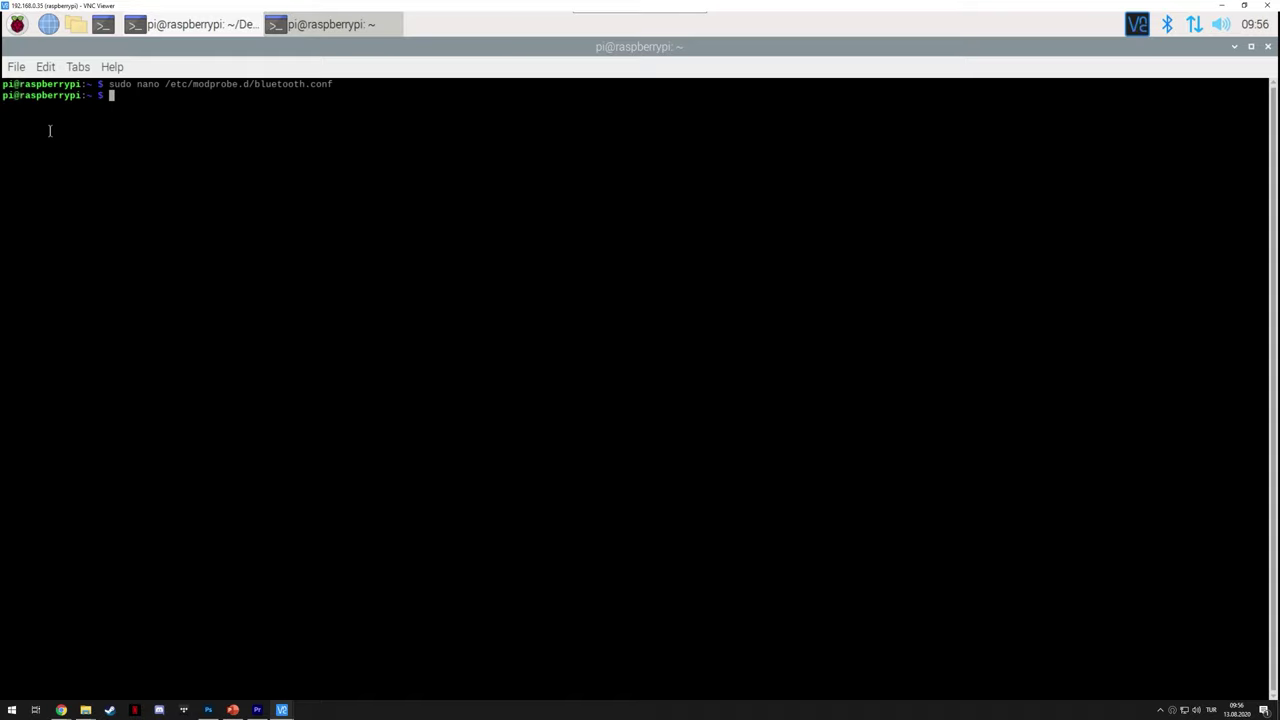
type("reboot")
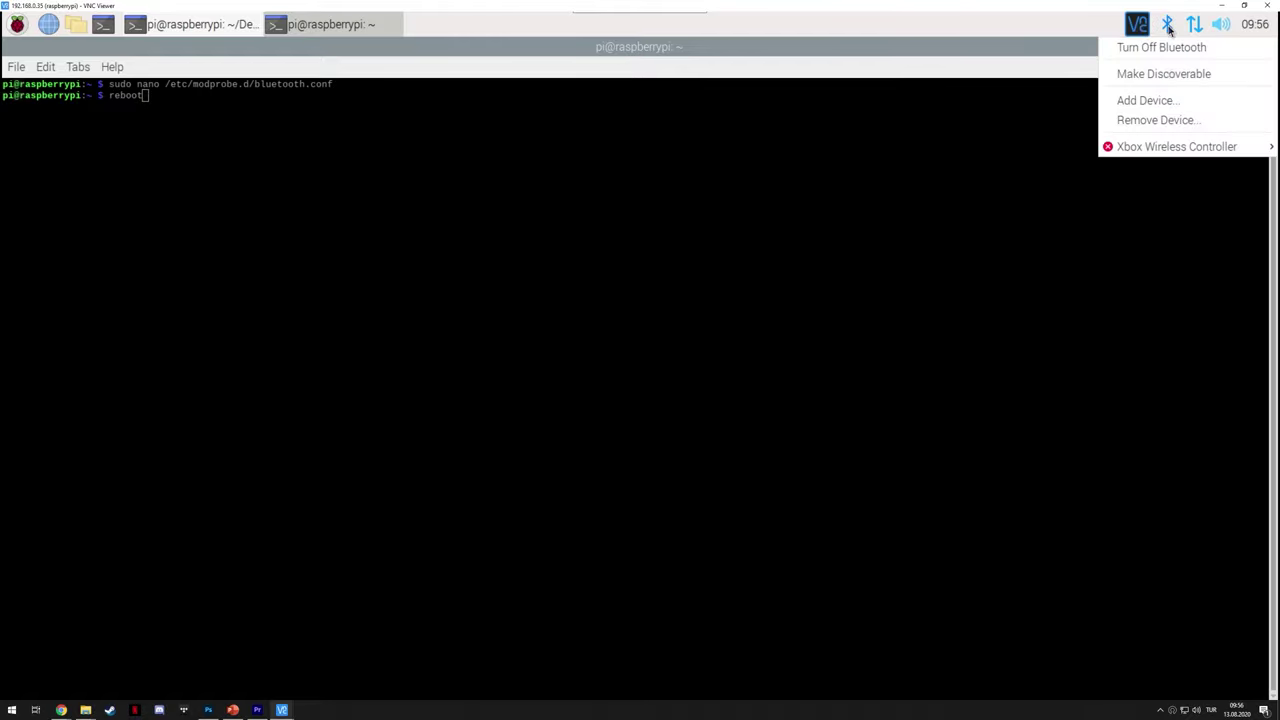
- Search for Bluetooth devices and select 7D-5B-9A-DC-F8-E9
left_click(1156, 101)
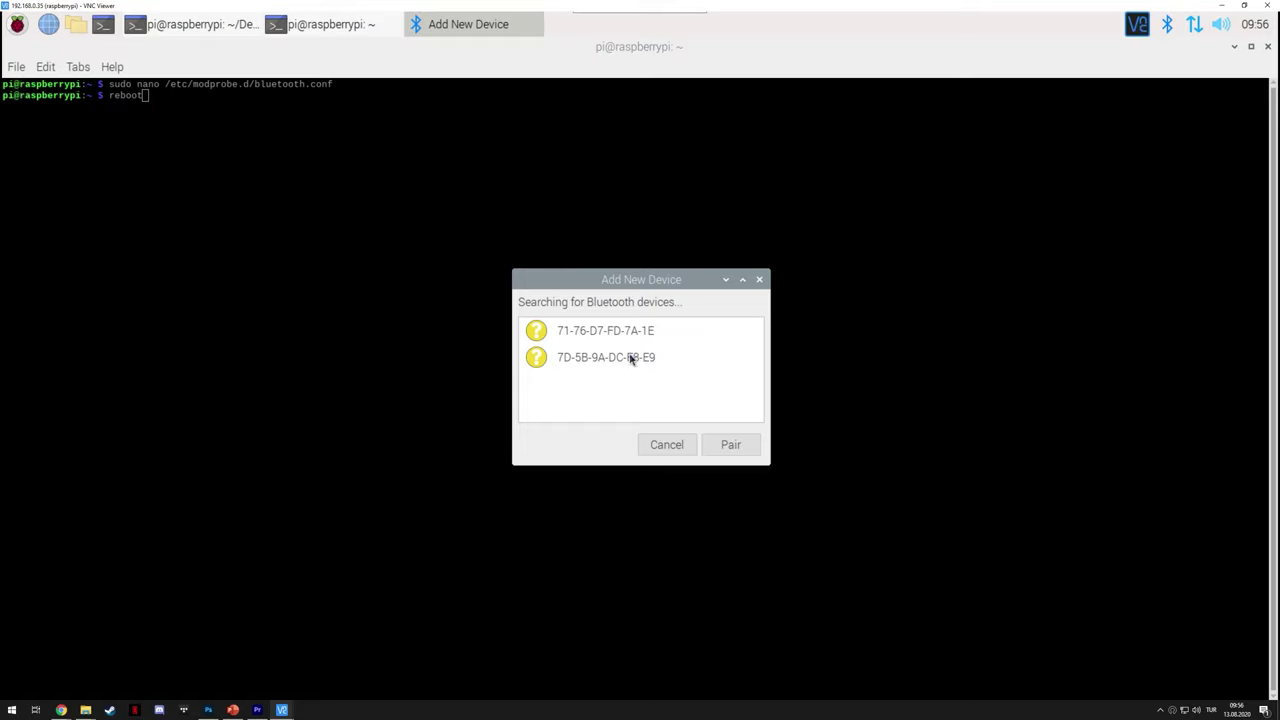
left_click(612, 366)
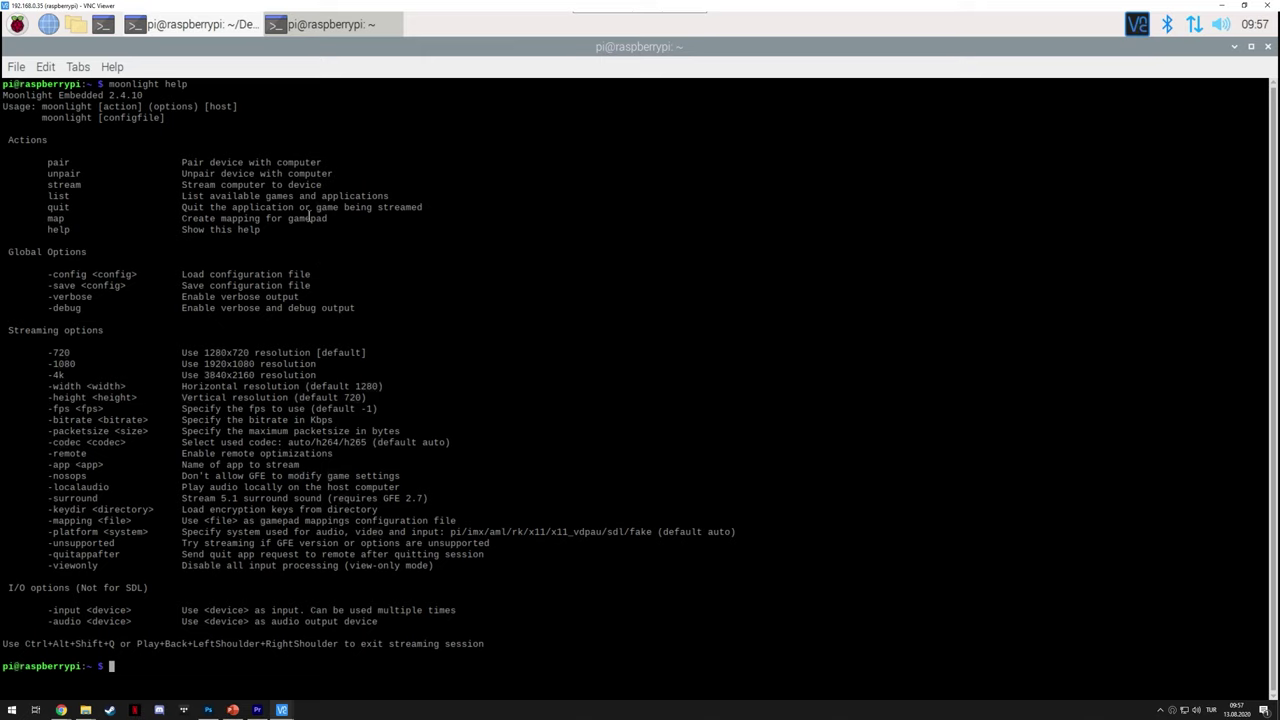
- Bring back the Desktop terminal and reopen stream.sh with the recalled sudo nano command
left_click(1236, 48)
left_click(1235, 48)
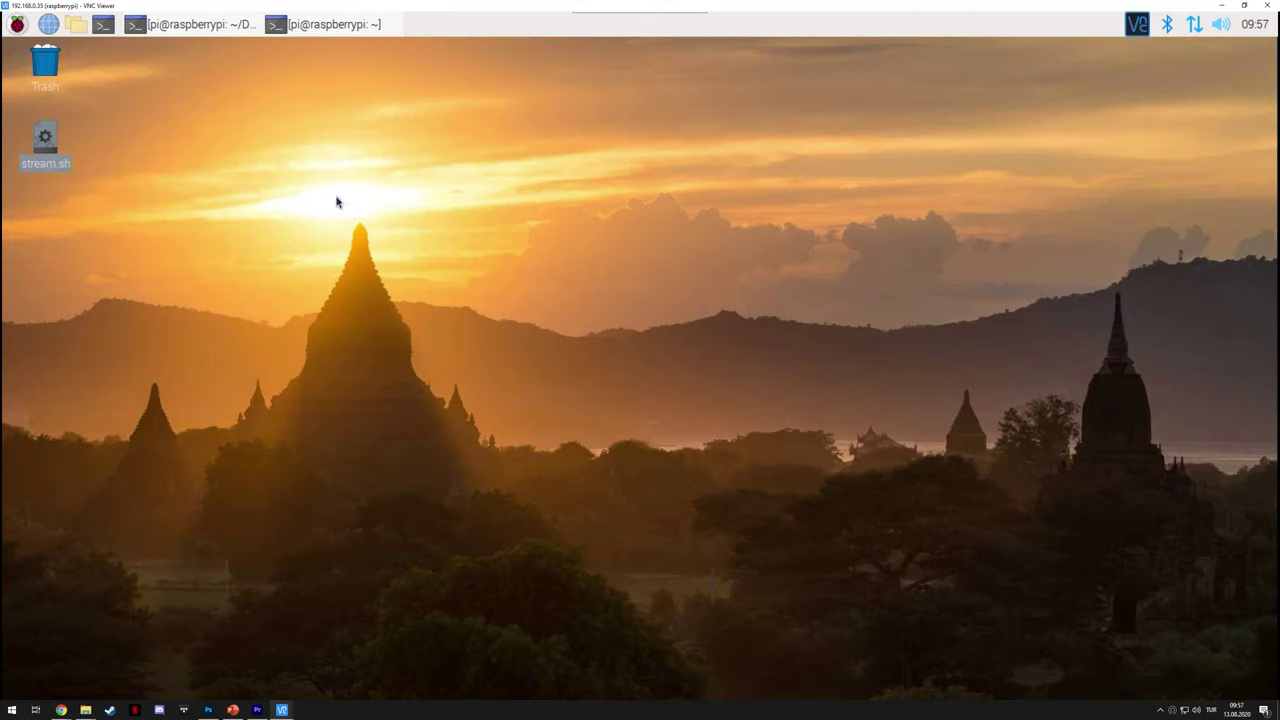
left_click(164, 30)
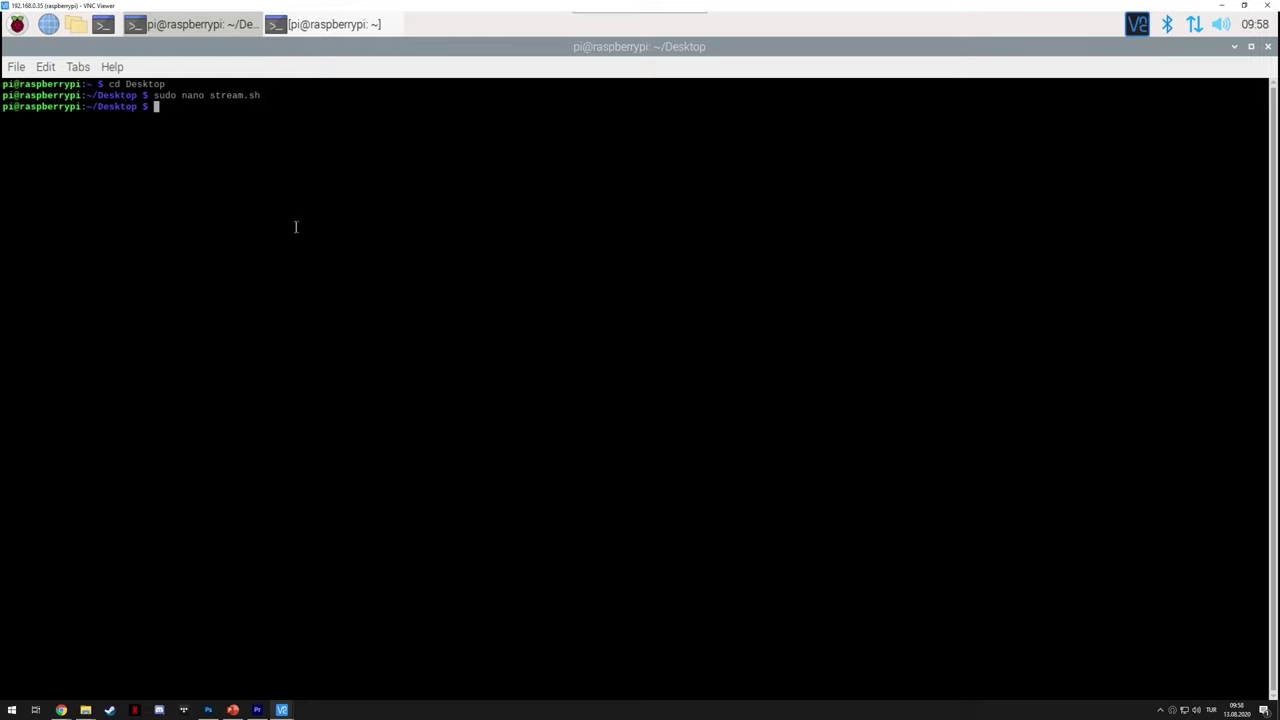
key("Up")
key("Return")
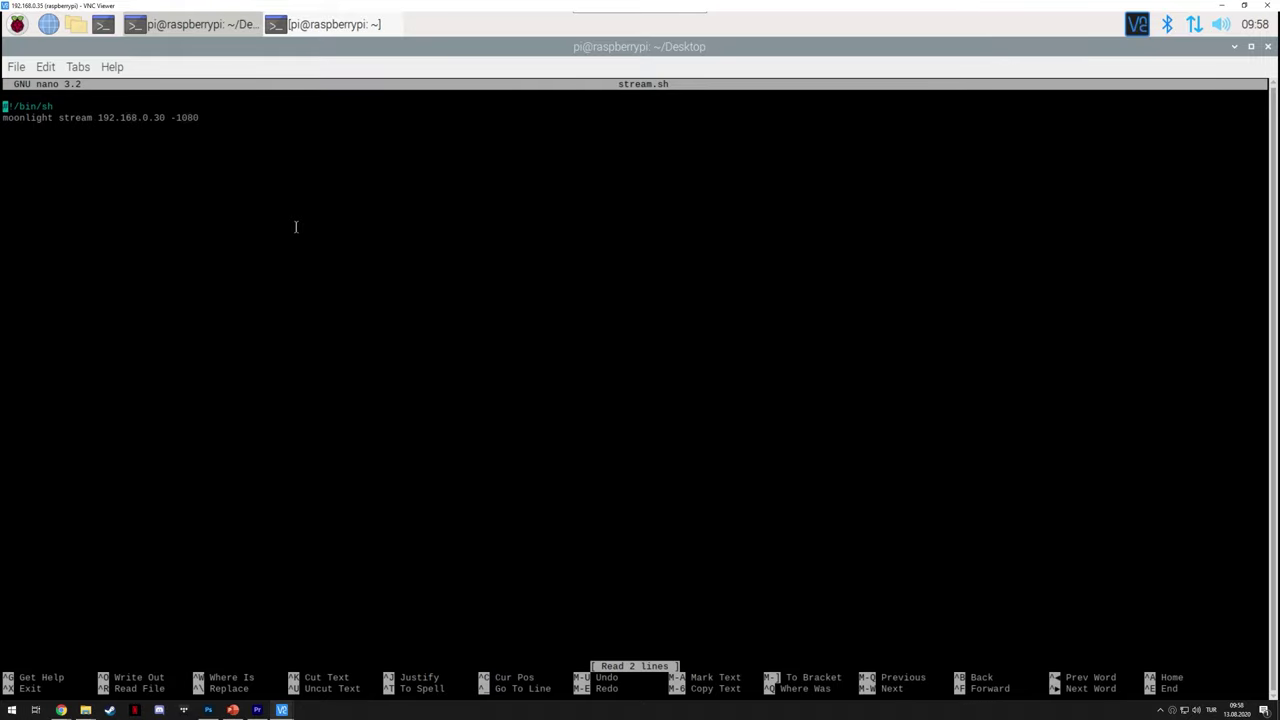
- Check the 'moonlight stream 192.168.0.30 -1080' line and exit nano without changes
key("Down")
key("Up")
key("Down")
key("End")
key("Left")
key("Left")
key("Left")
key("Left")
key("Right")
key("Right")
key("Right")
key("Right")
key("Left")
key("Left")
key("Left")
key("Left")
key("Left")
key("Left")
key("Left")
key("Left")
key("Left")
key("Left")
key("Left")
key("Left")
key("Left")
key("Left")
key("Left")
key("Left")
key("Left")
key("Left")
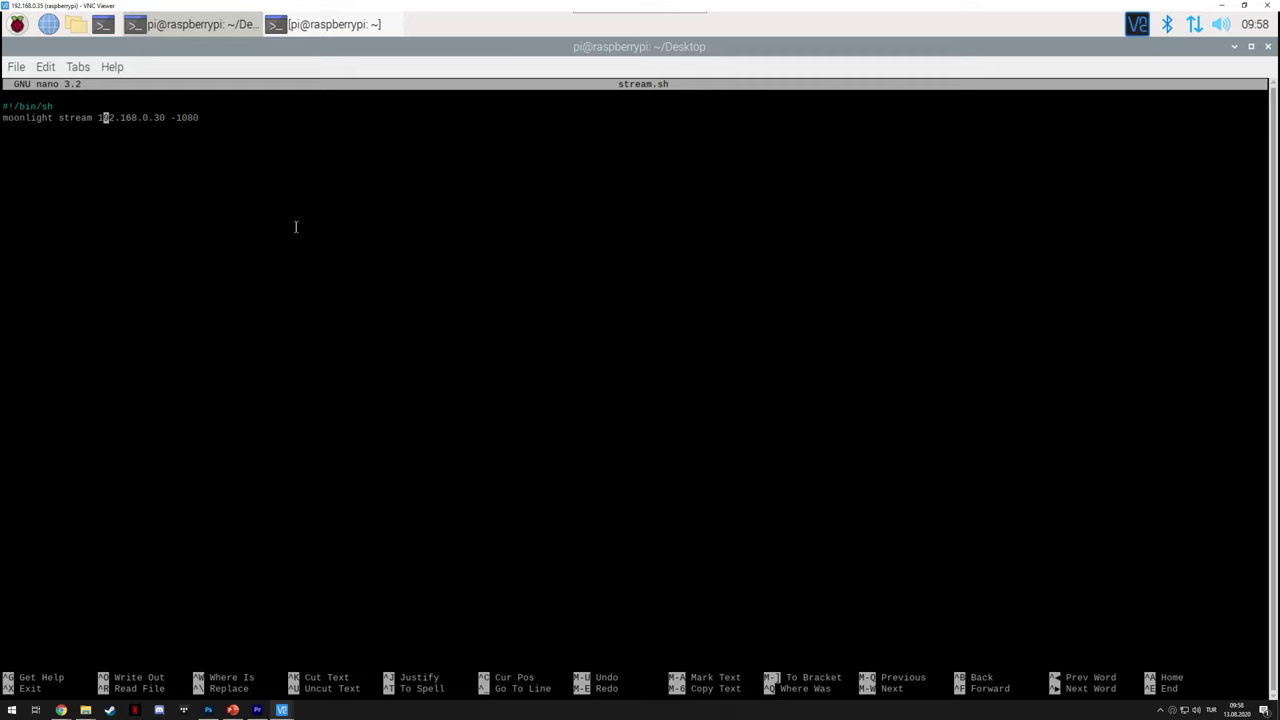
key("Right")
key("Right")
key("Right")
key("Right")
key("Right")
key("Right")
key("Right")
key("Right")
key("Right")
key("Right")
key("Right")
key("Right")
key("Right")
key("Right")
key("Right")
key("Right")
key("Right")
key("Right")
key("ctrl+x")
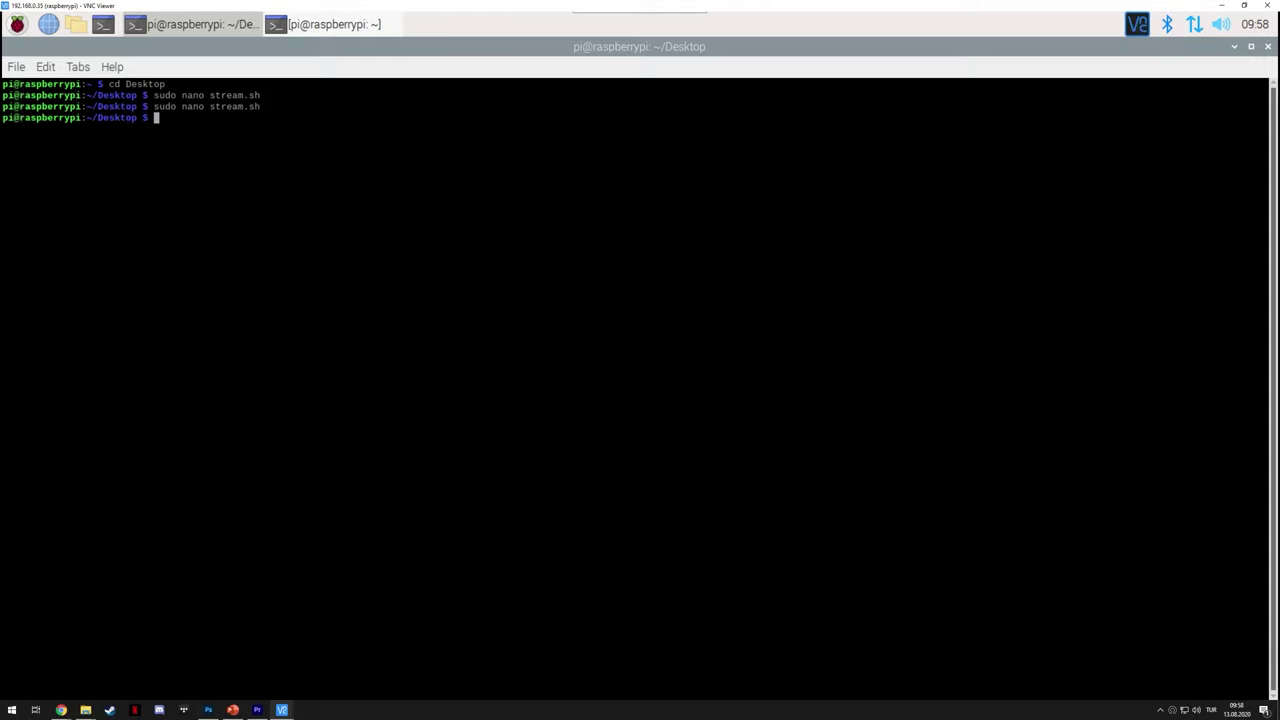
- Enter 'sudo chmod +x stream.sh' at the Desktop prompt
type("sudo chmod")
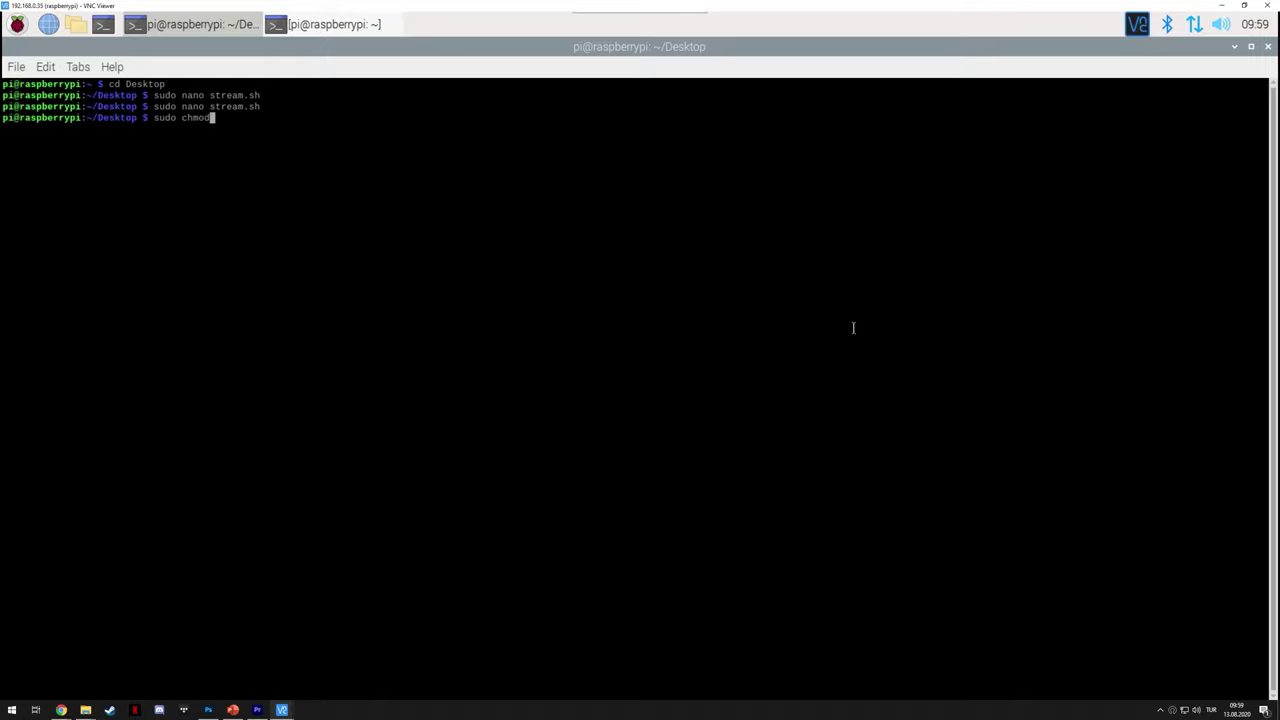
type(" +x stream.sh")
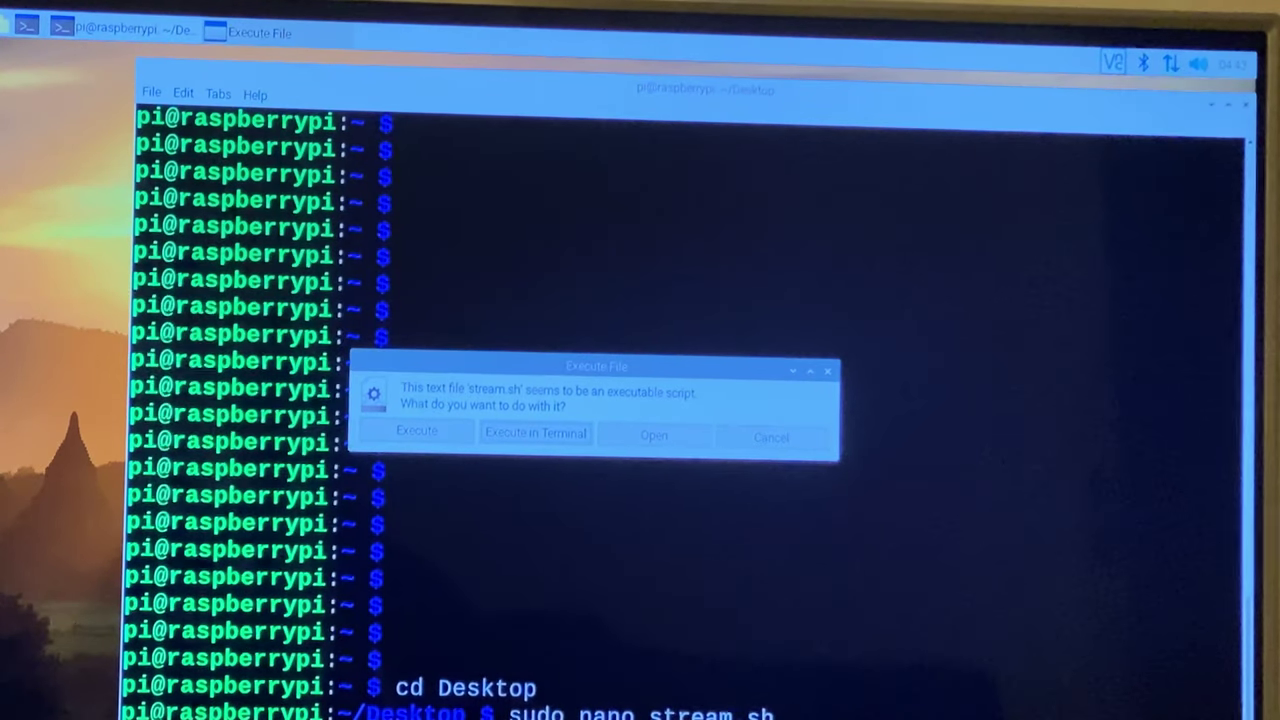
- Execute stream.sh from the desktop so Steam Big Picture streams to the TV
left_click(437, 438)
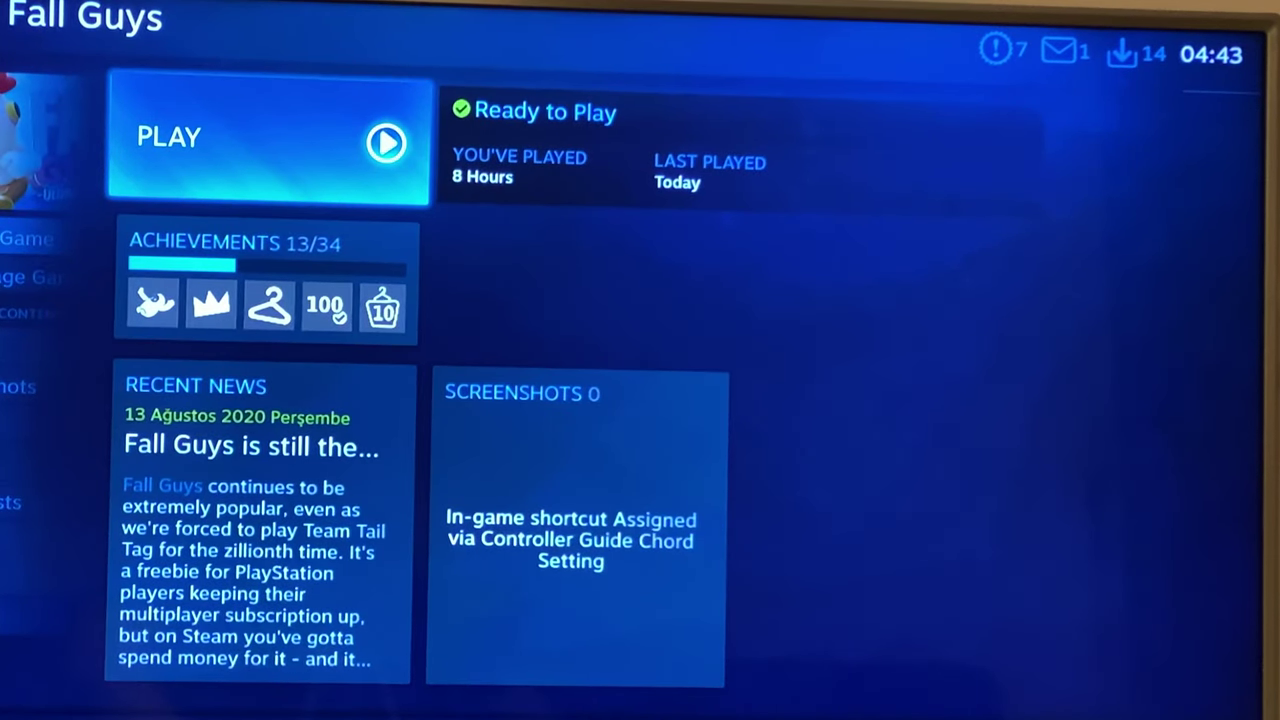
key("Left")
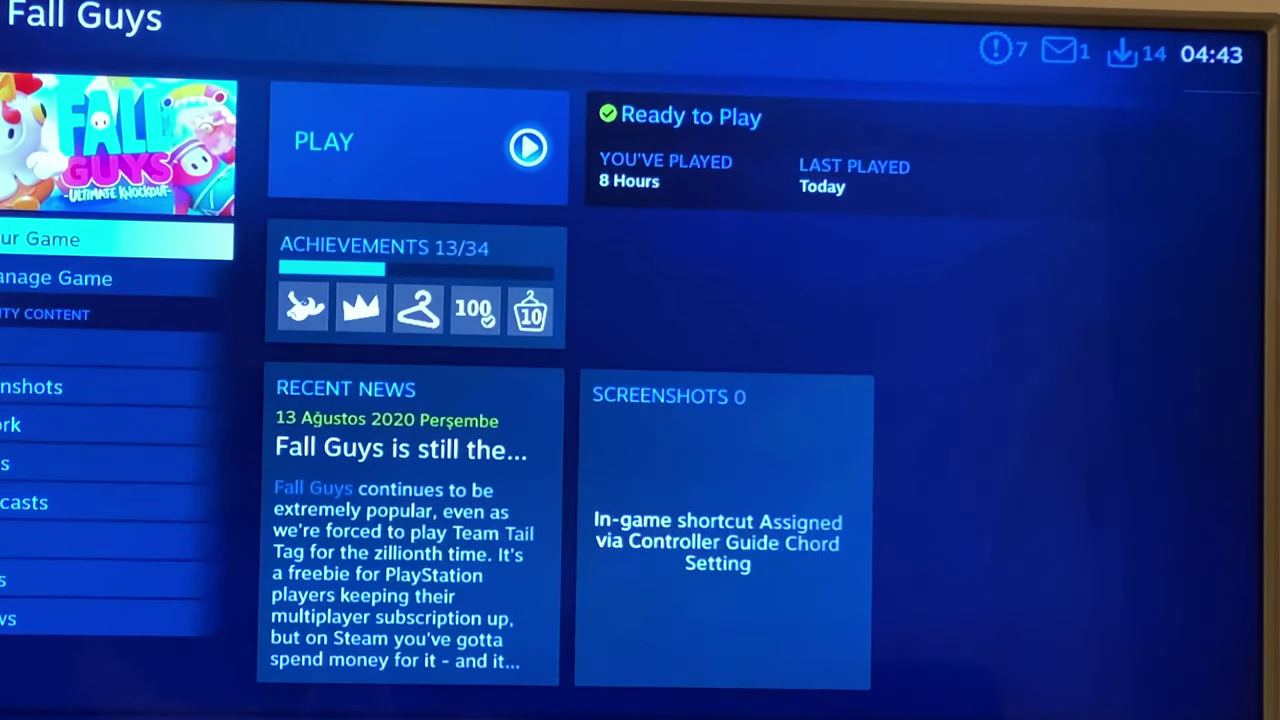
key("Down")
key("Down")
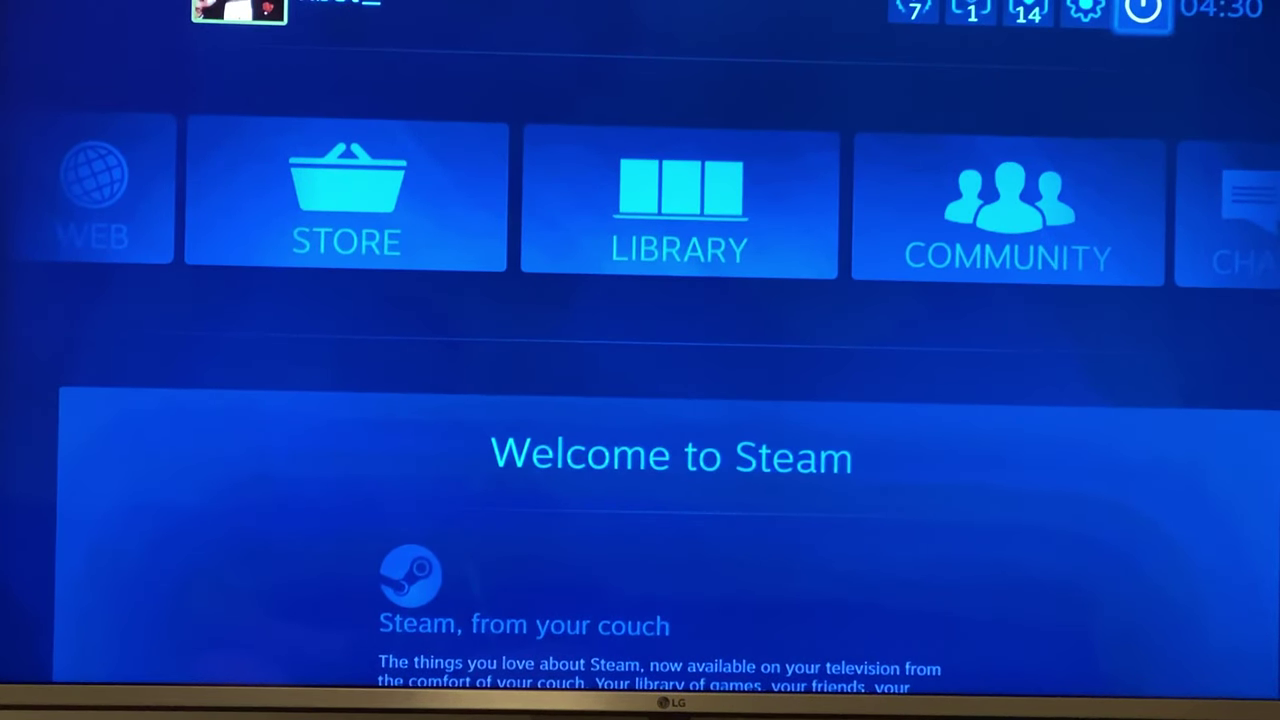
- Navigate LIBRARY to Recent, open Fall Guys and launch it to the Season 1 lobby
key("Down")
key("Left")
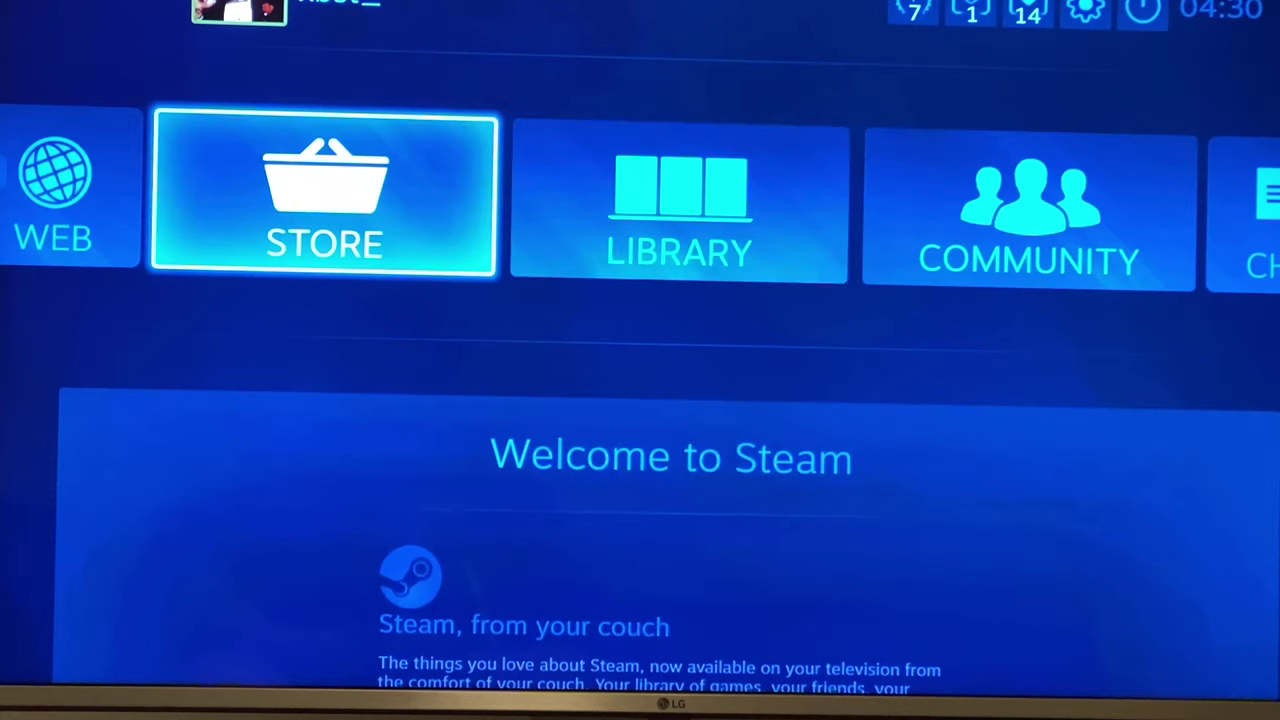
key("Right")
key("Return")
key("Down")
key("Right")
key("Return")
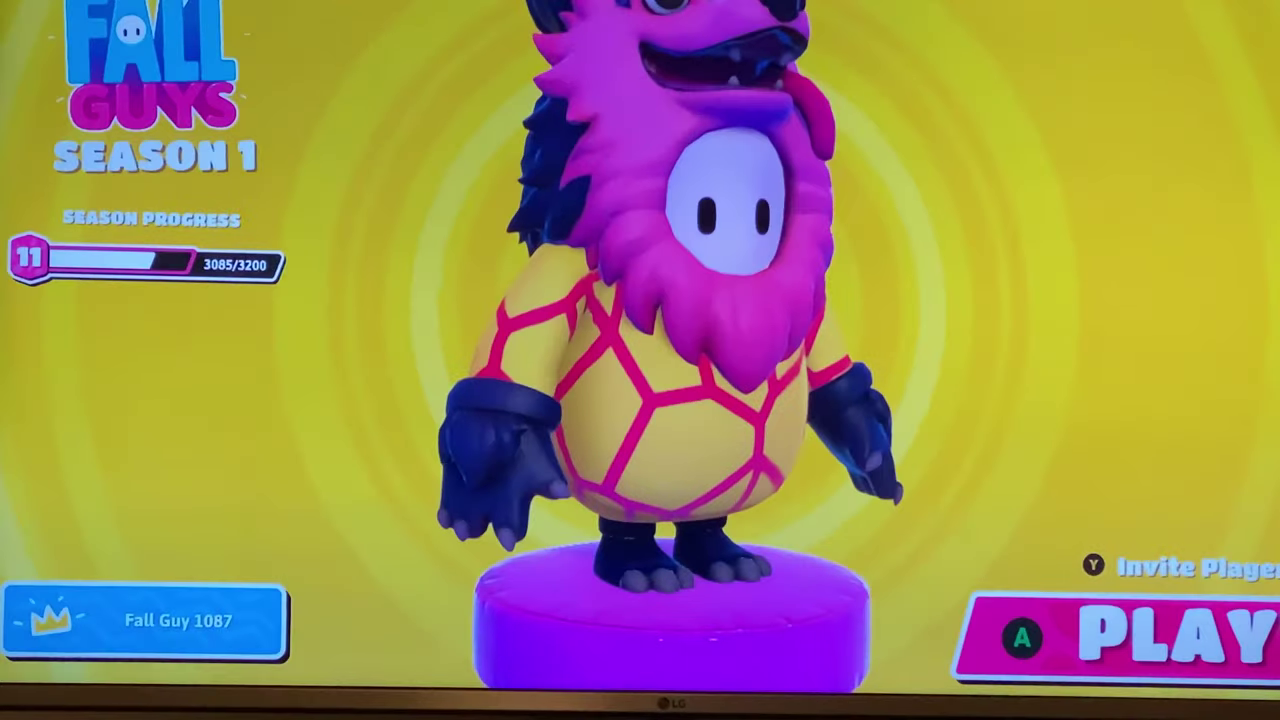